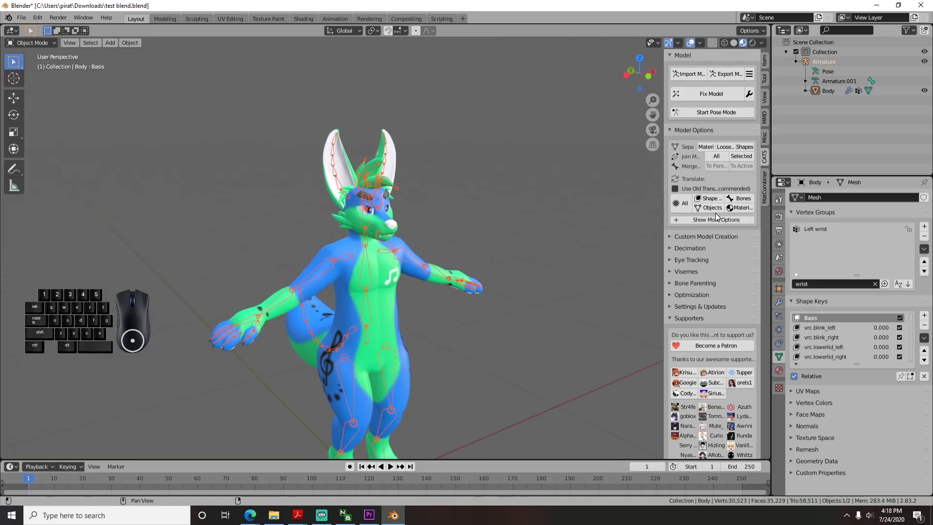
Start pose mode and rotate the LowLeg_R bone to test how the leg mesh follows
click(715, 112)
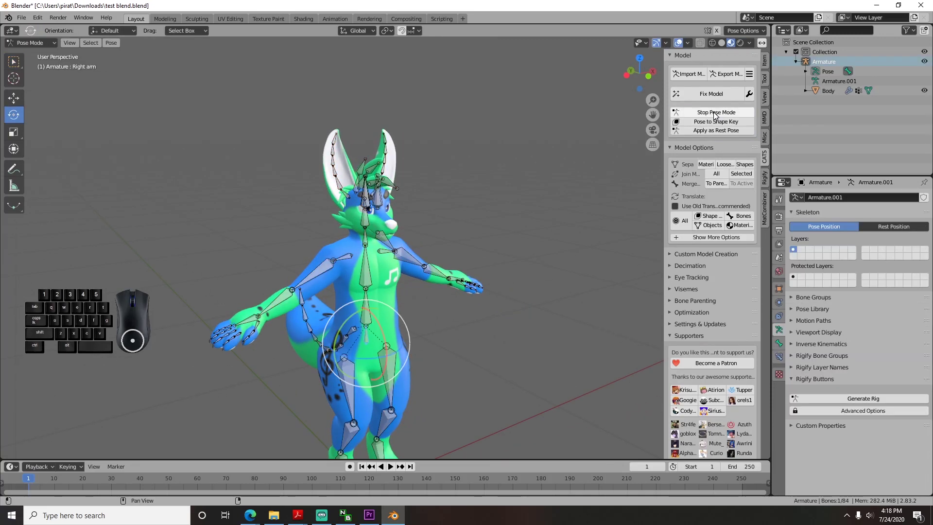
shift+middle_drag(358, 351, 395, 200)
scroll(415, 290, up, 3)
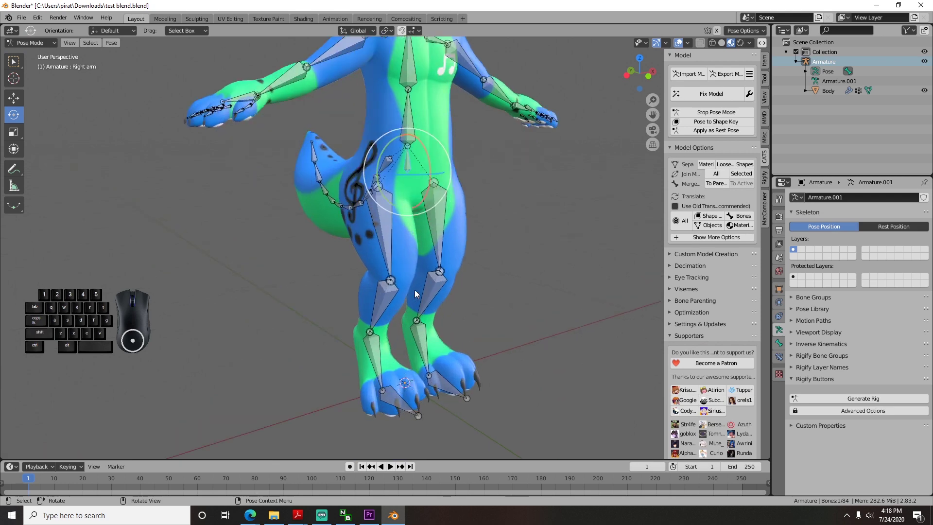
click(381, 312)
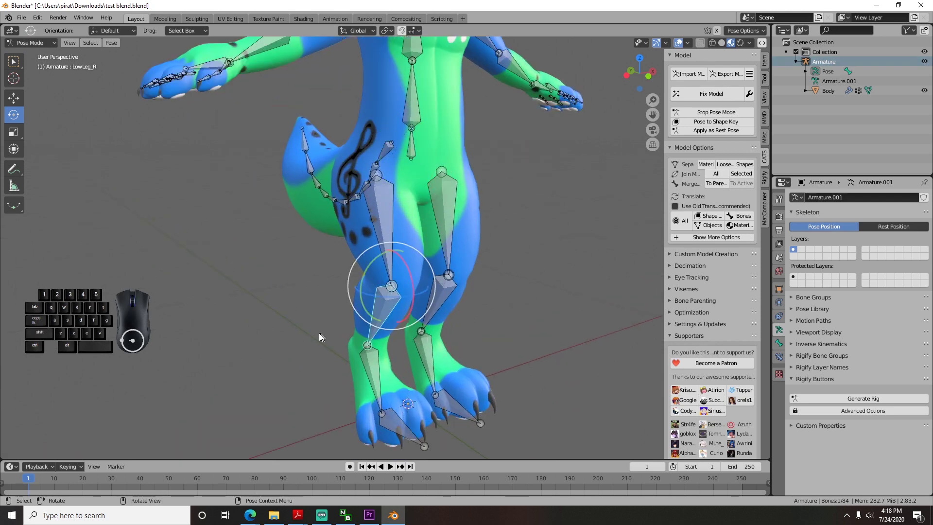
drag(447, 170, 366, 224)
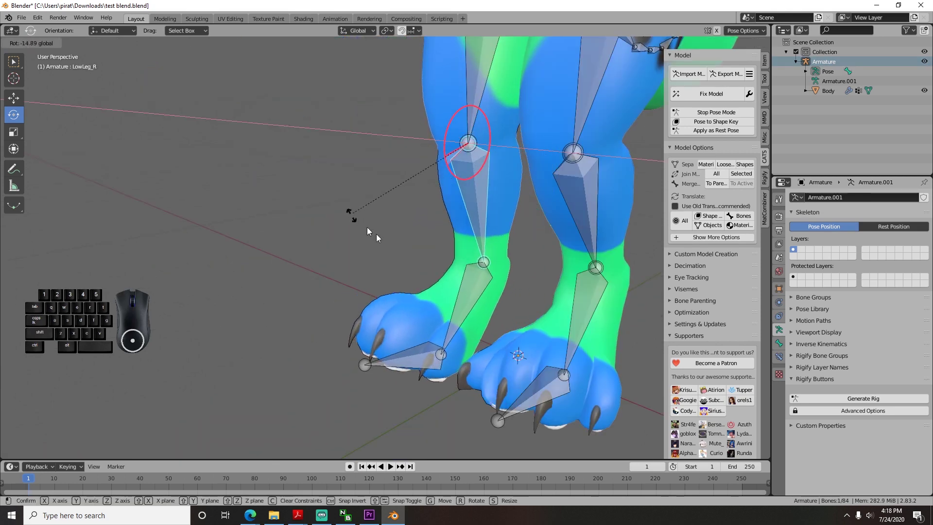
middle_drag(366, 226, 409, 152)
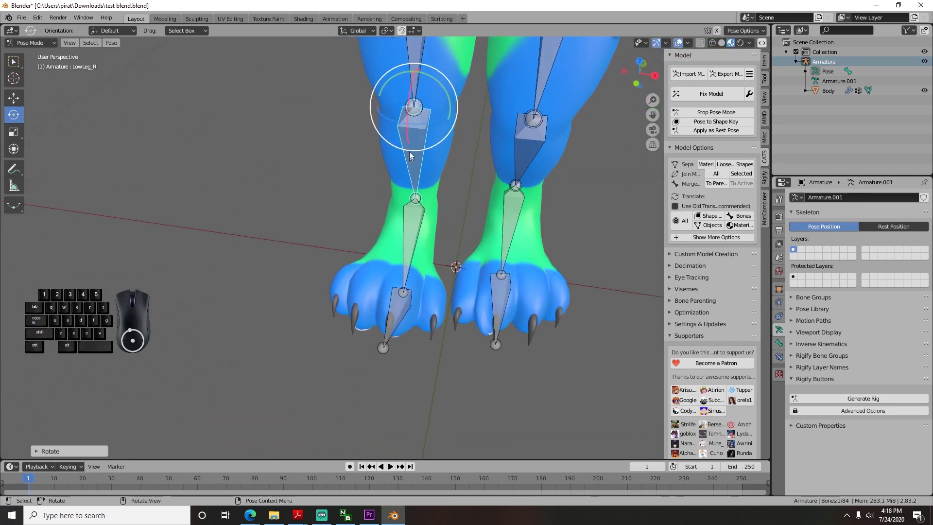
drag(408, 111, 408, 100)
Rotate the Right arm bone to test the arm's deformation and stop pose mode
scroll(409, 156, down, 5)
middle_drag(409, 155, 491, 194)
click(399, 221)
drag(416, 221, 366, 278)
middle_drag(384, 283, 293, 223)
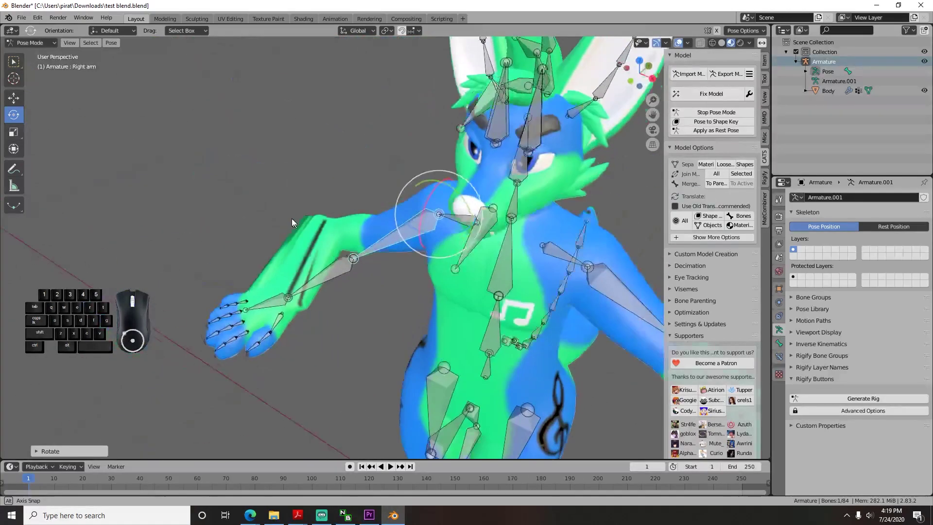
scroll(293, 223, down, 5)
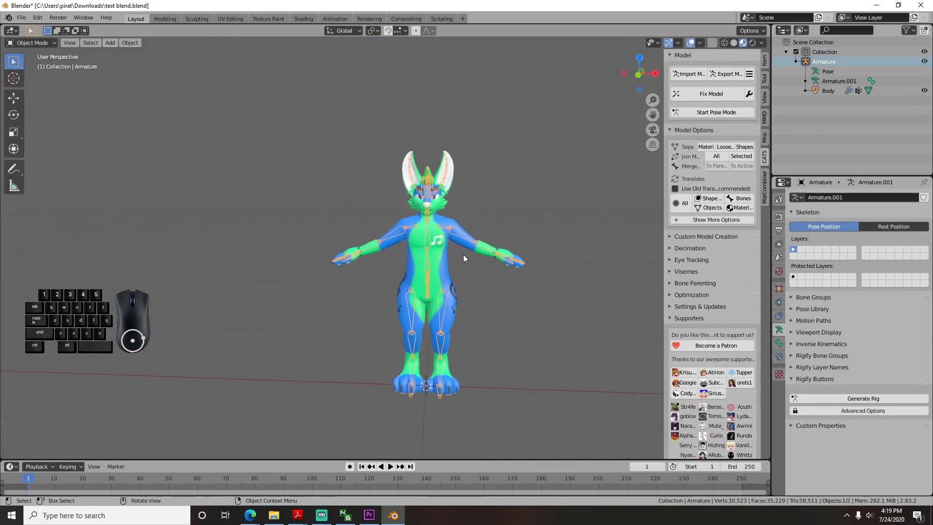
Select the body mesh plus the armature as the active object and parent them with automatic weights
scroll(467, 262, up, 3)
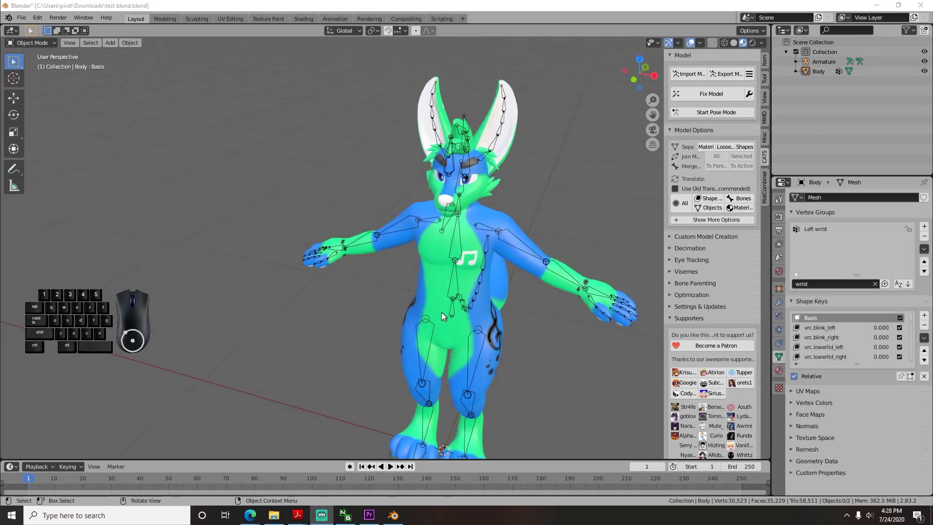
middle_drag(441, 312, 494, 248)
shift+middle_drag(494, 249, 400, 282)
click(385, 285)
middle_drag(385, 285, 363, 266)
scroll(398, 247, up, 1)
key(alt+a)
click(378, 266)
shift+click(373, 265)
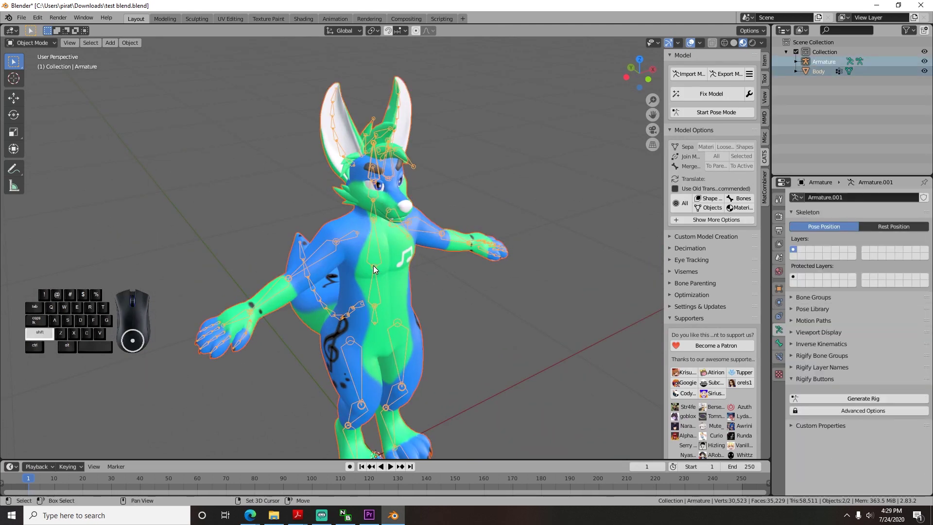
click(130, 43)
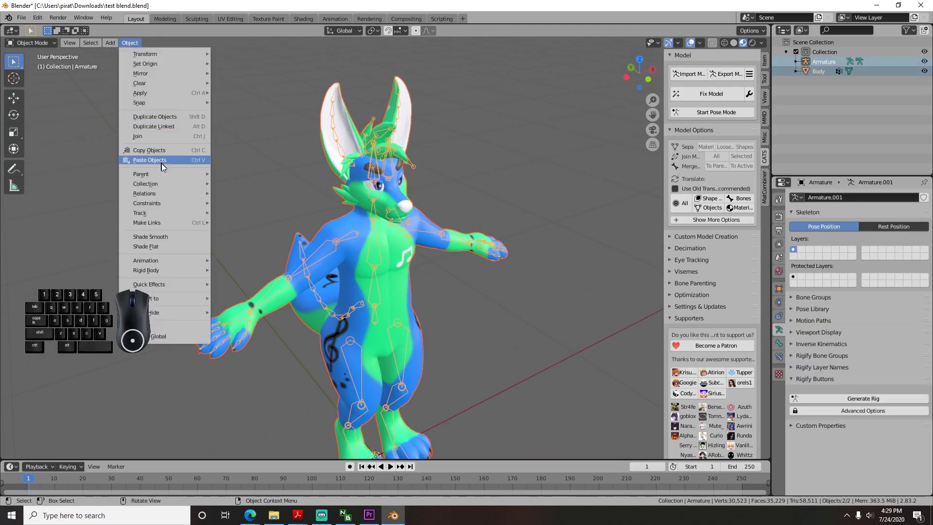
mouse_move(175, 174)
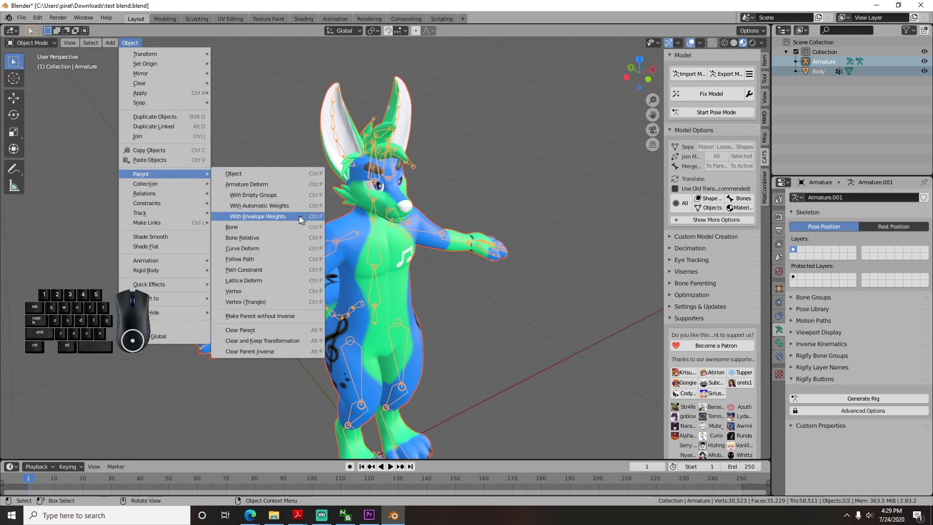
click(290, 206)
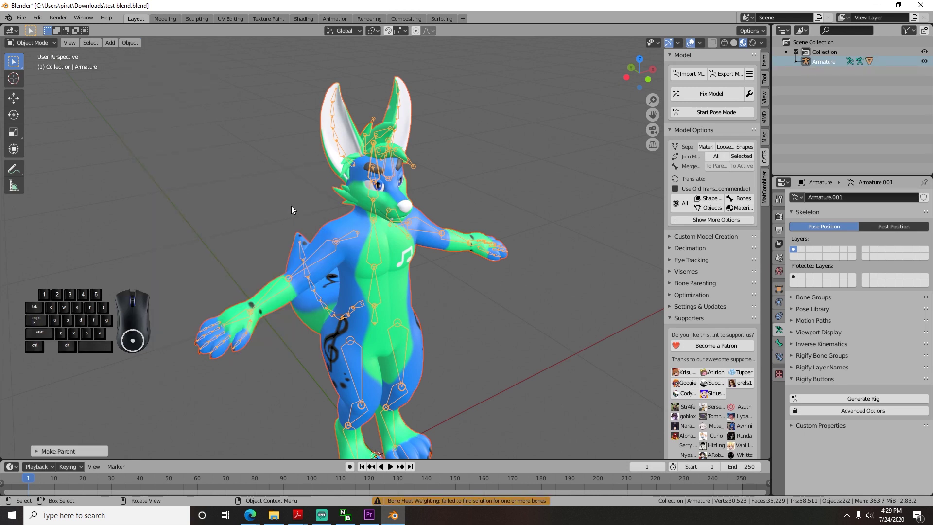
Read the parenting warning in the info log, close the log and deselect everything
click(514, 502)
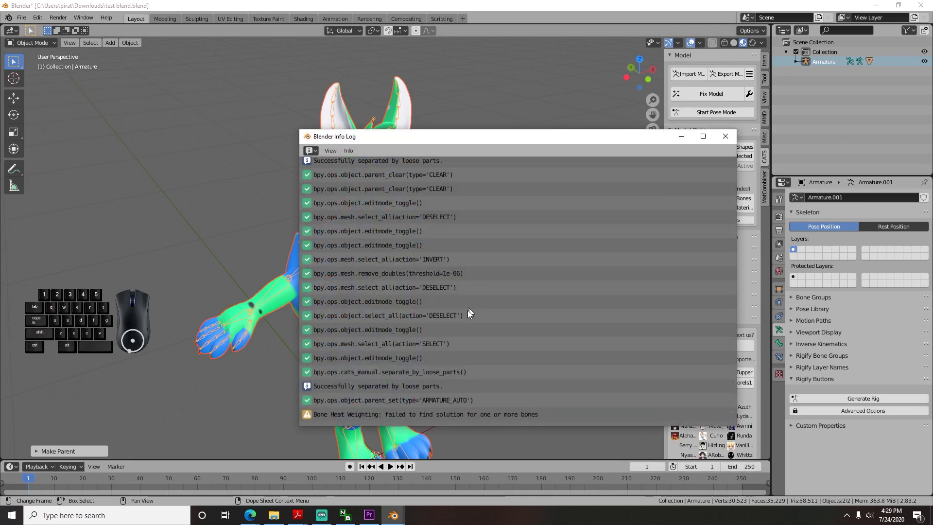
click(727, 137)
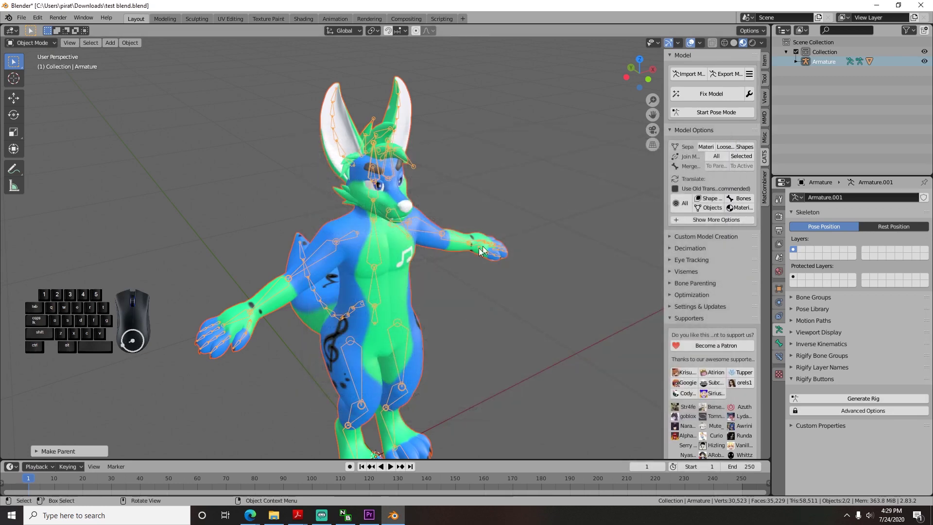
middle_drag(409, 292, 339, 301)
click(456, 285)
Select the armature, start pose mode and rotate the Right arm bone to test the new weights
click(314, 254)
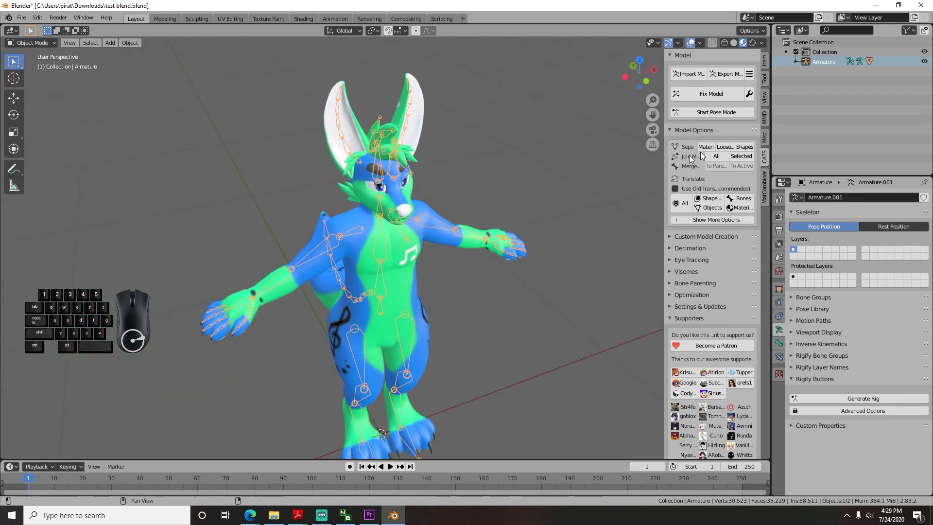
click(712, 113)
click(317, 252)
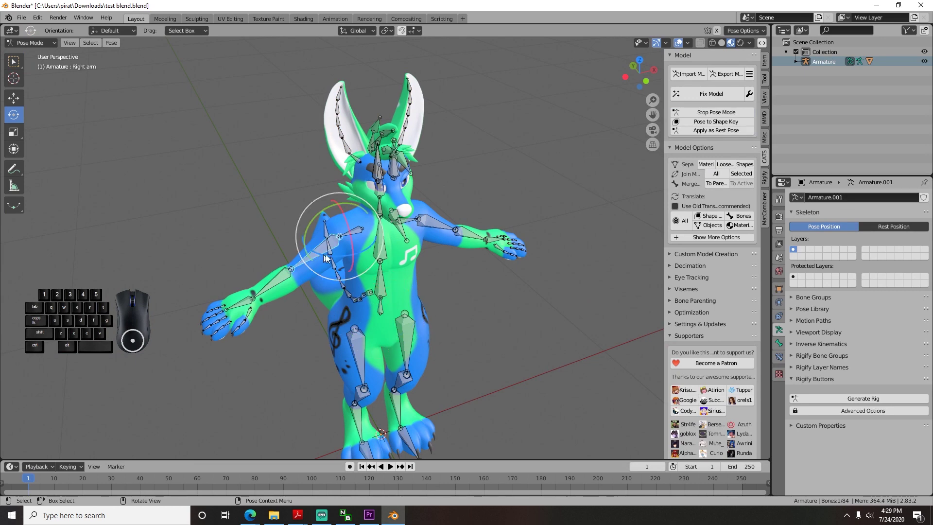
drag(317, 253, 289, 268)
middle_drag(416, 279, 462, 302)
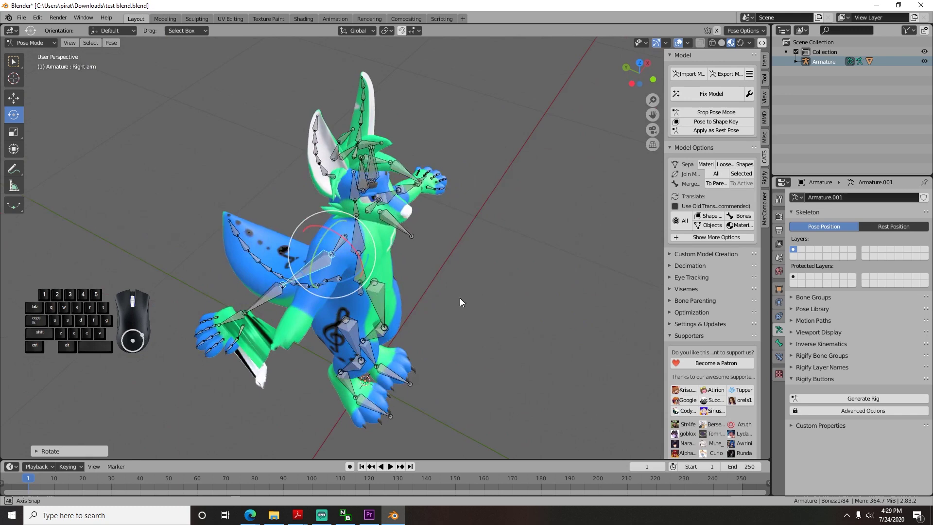
drag(361, 271, 361, 253)
middle_drag(289, 316, 344, 293)
Examine the right forearm's deformation in the test pose, stop pose mode and deselect everything
click(247, 388)
drag(248, 366, 238, 349)
middle_drag(377, 351, 422, 235)
scroll(422, 242, up, 2)
shift+middle_drag(423, 235, 459, 297)
click(722, 113)
click(501, 288)
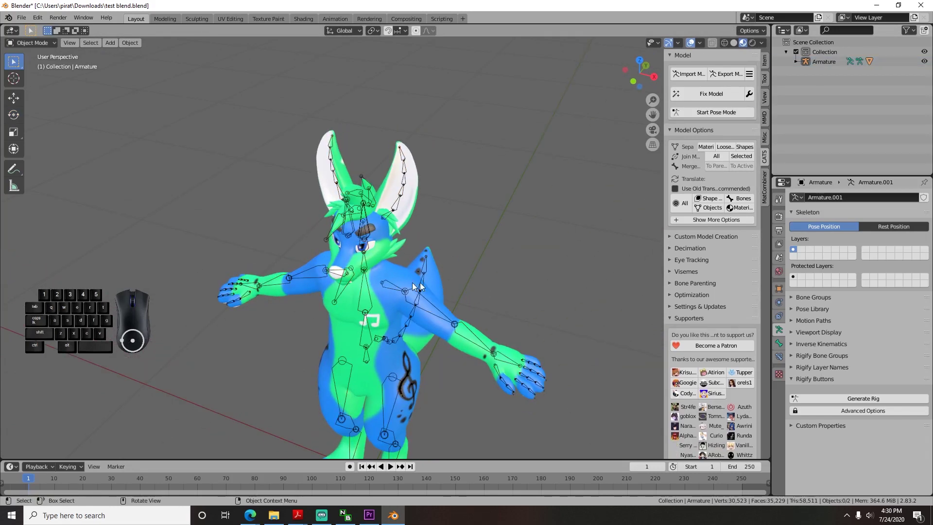
Separate the body mesh by loose parts and select the main body piece
middle_drag(407, 310, 384, 302)
click(396, 272)
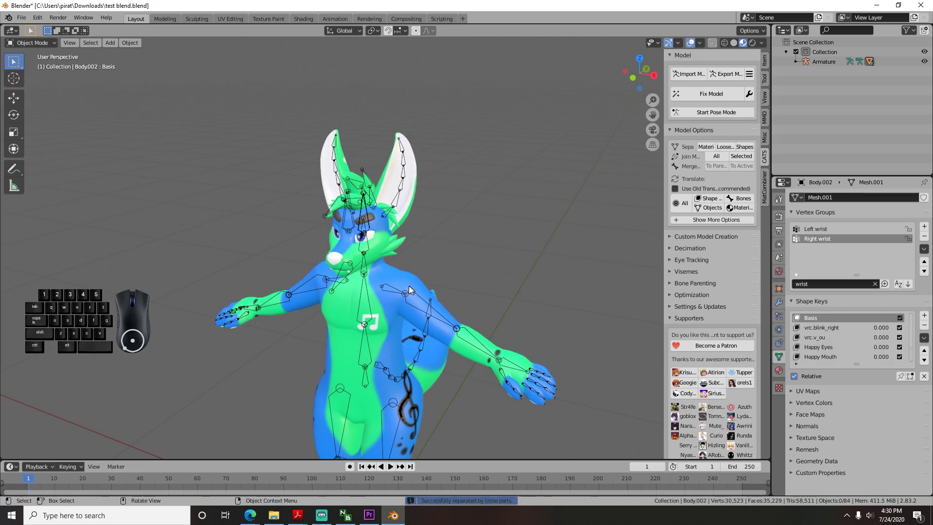
middle_drag(410, 288, 396, 272)
click(397, 272)
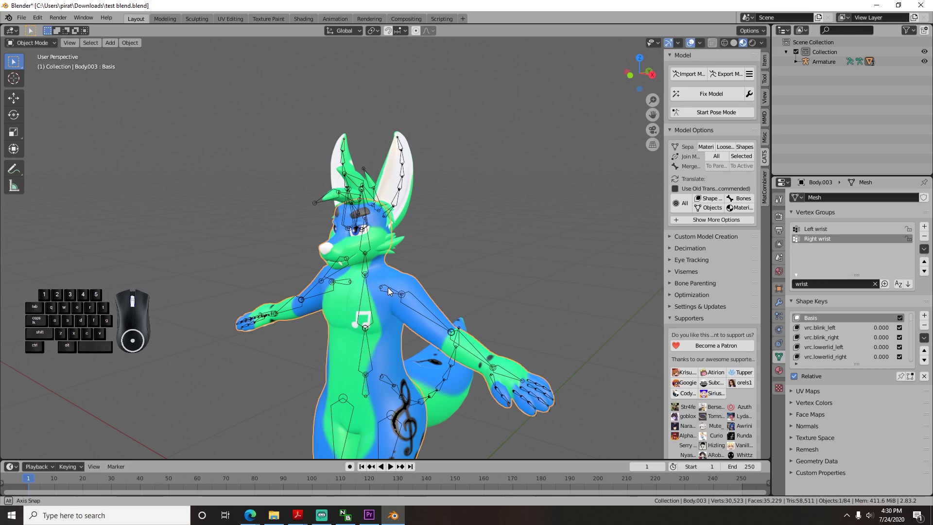
mouse_move(388, 287)
middle_down()
mouse_move(424, 306)
mouse_move(384, 297)
middle_up()
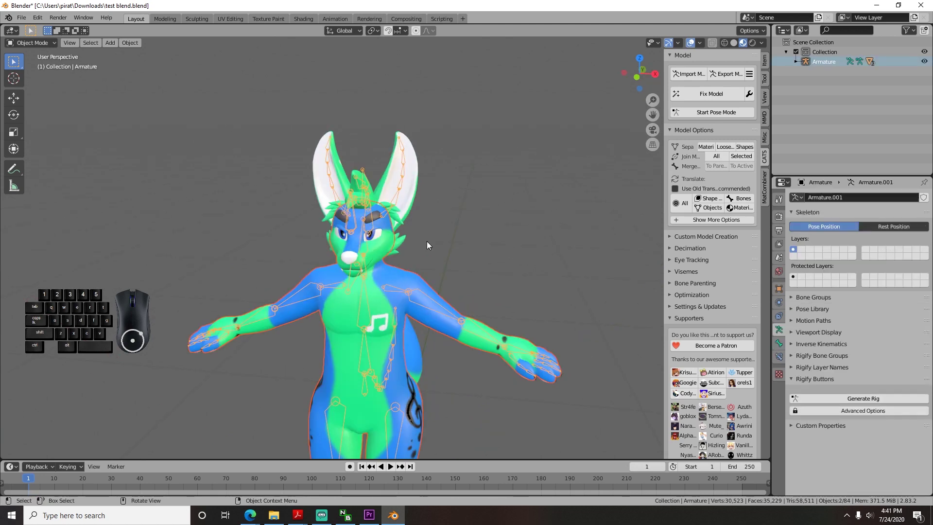
Keep the main body piece selected with the armature active and parent them with automatic weights
click(398, 269)
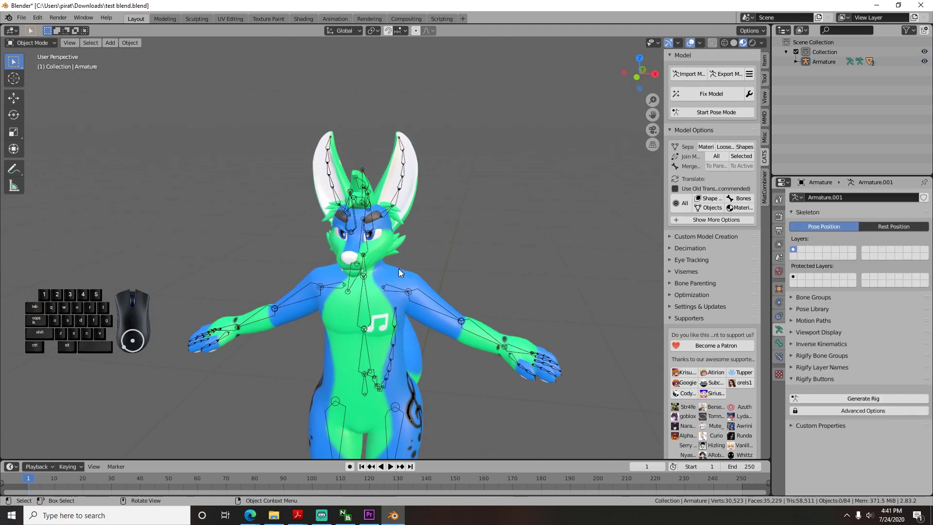
shift+click(322, 287)
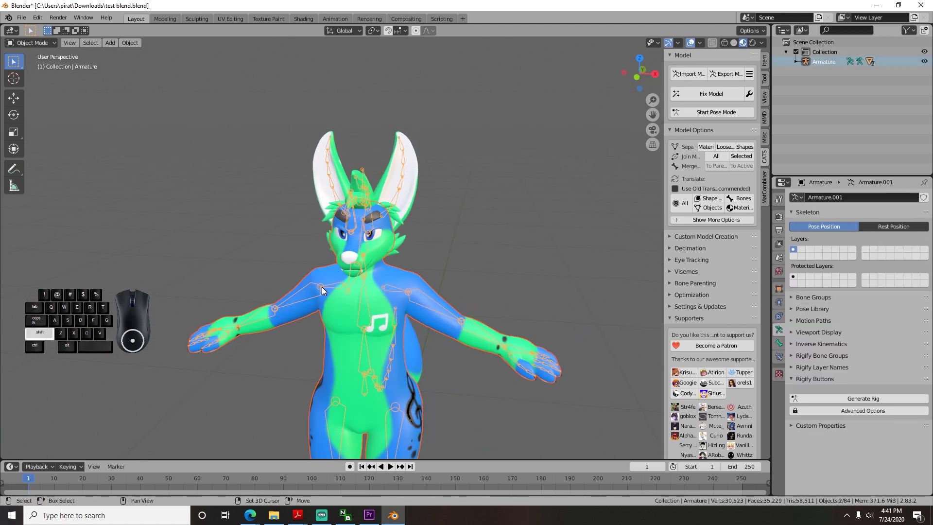
click(130, 43)
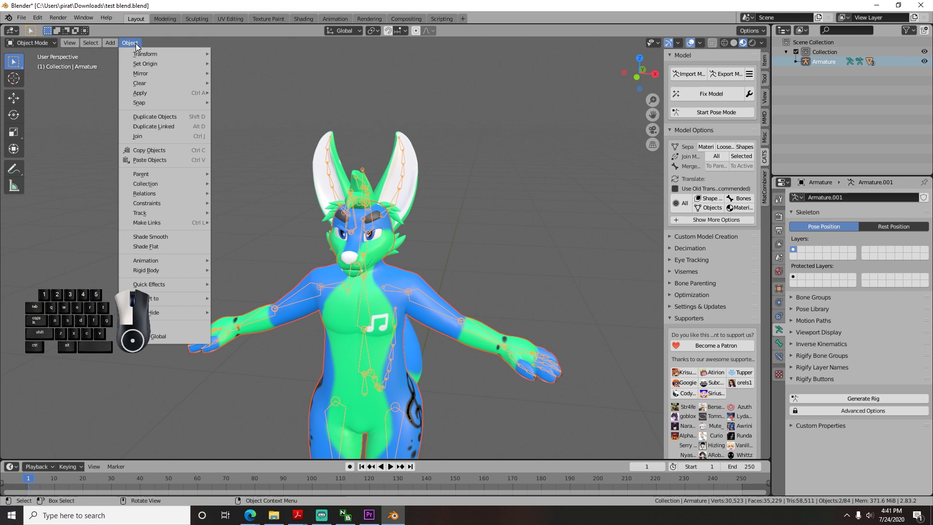
mouse_move(188, 173)
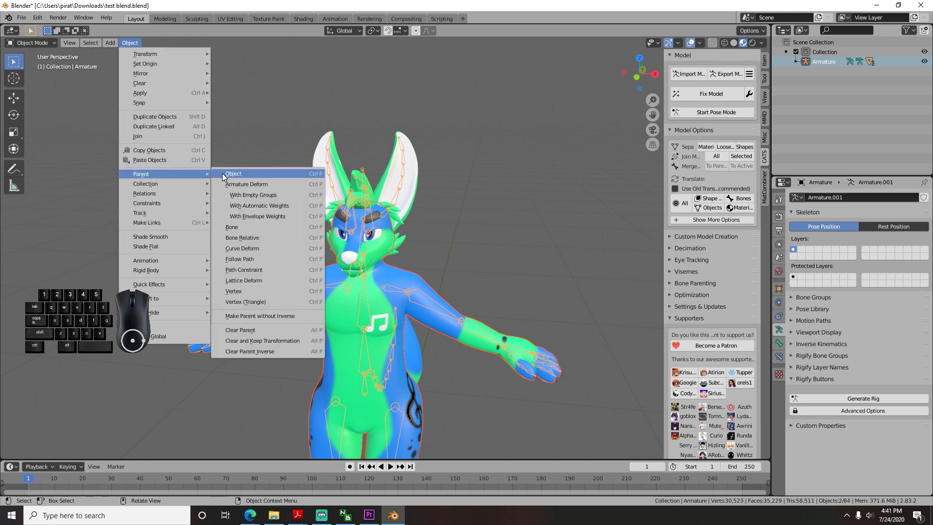
click(292, 208)
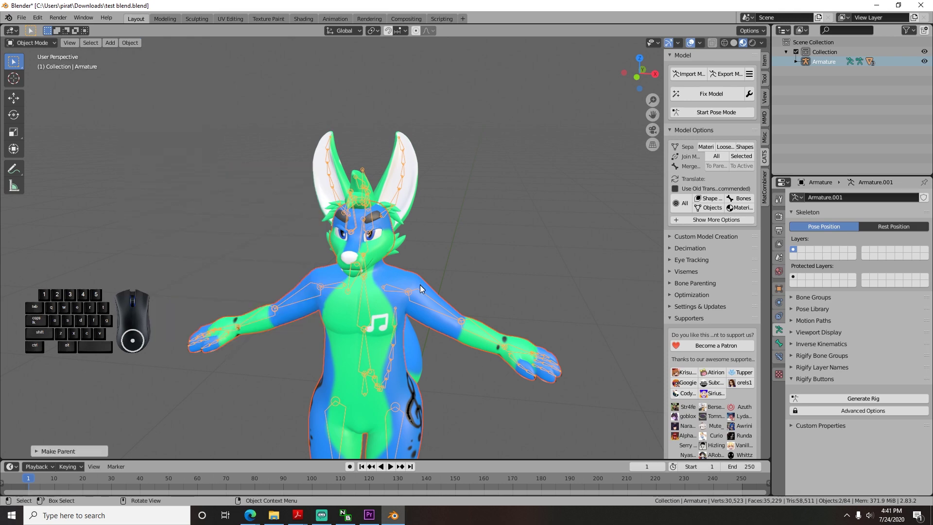
Select the armature and the main body piece and switch to Weight Paint mode
middle_drag(396, 298, 39, 43)
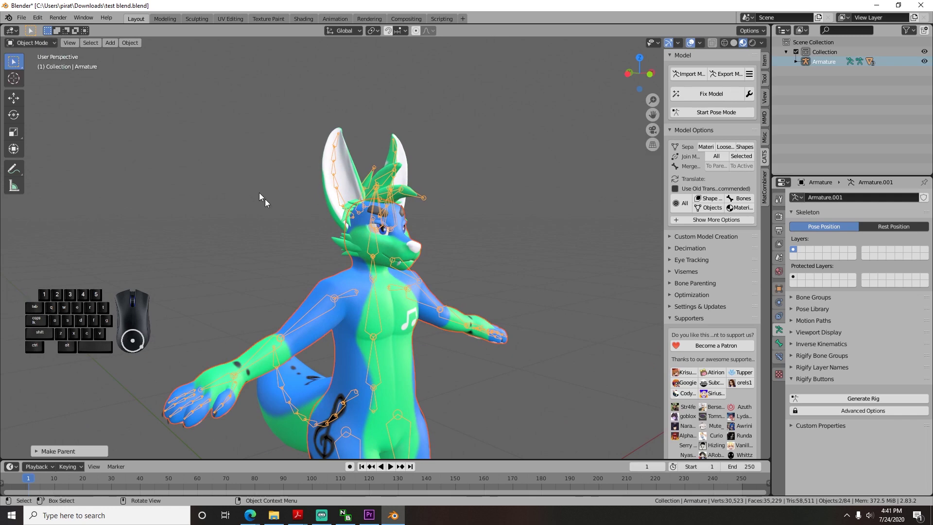
click(366, 286)
click(361, 298)
shift+click(349, 279)
click(33, 43)
click(37, 96)
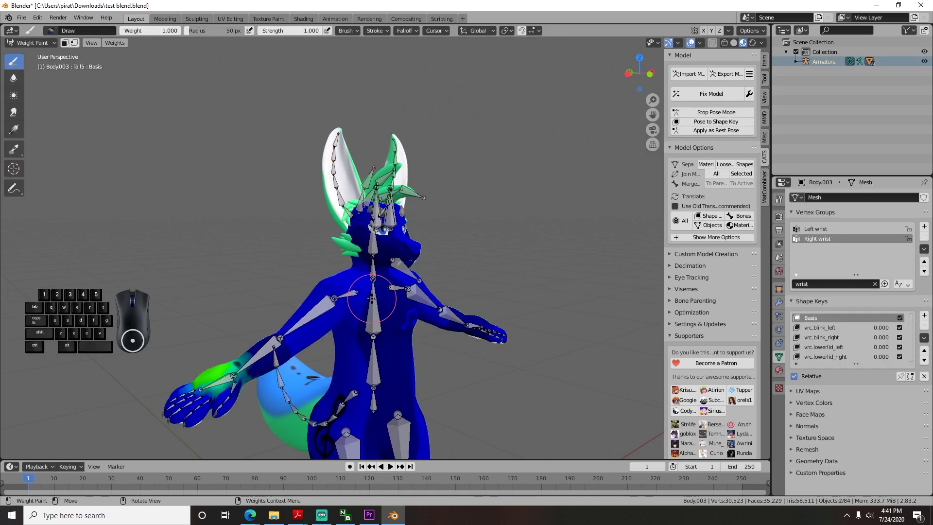
Paint a test weight stroke across the shoulder and chest at weight 1.000 and undo it
mouse_move(372, 297)
middle_down()
mouse_move(340, 298)
mouse_move(378, 297)
middle_up()
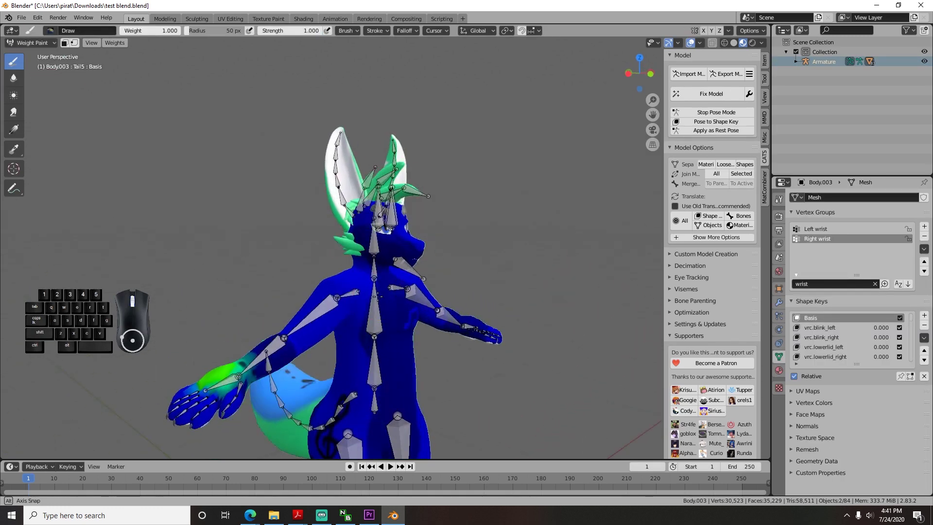
drag(354, 291, 405, 372)
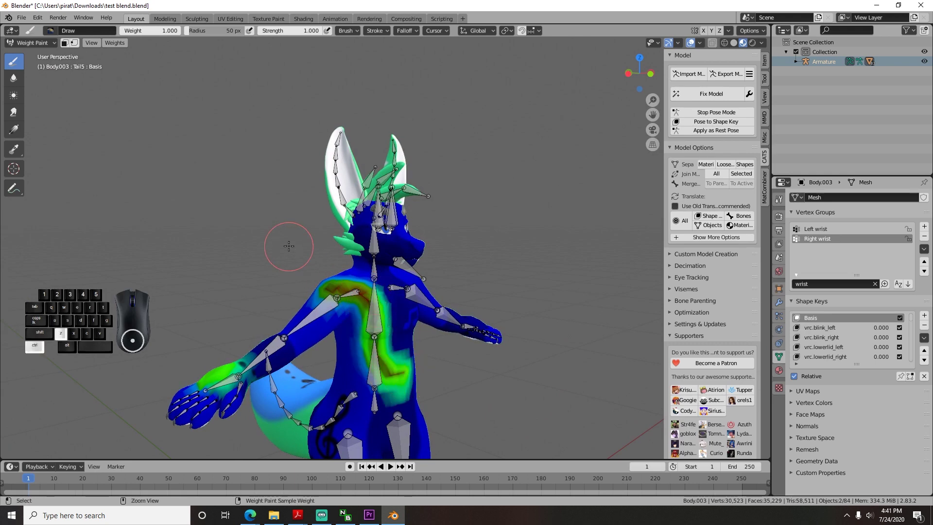
key(ctrl+z)
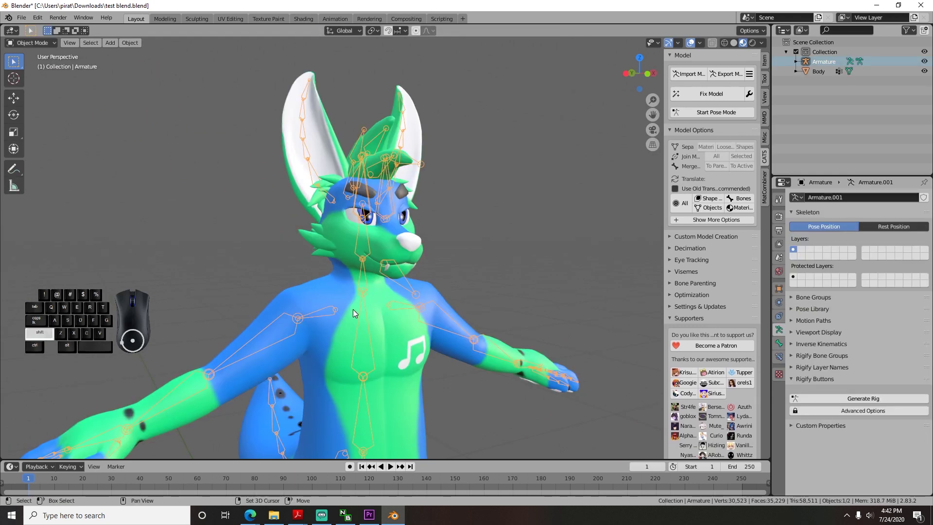
Add the body to the selected armature as the active object, parent with automatic weights, and deselect everything
shift+click(324, 291)
click(130, 43)
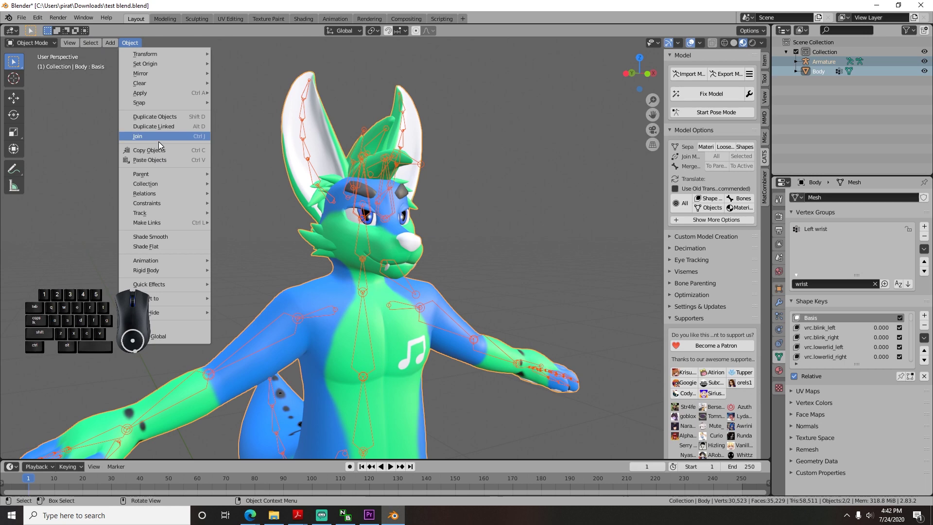
mouse_move(170, 175)
click(297, 204)
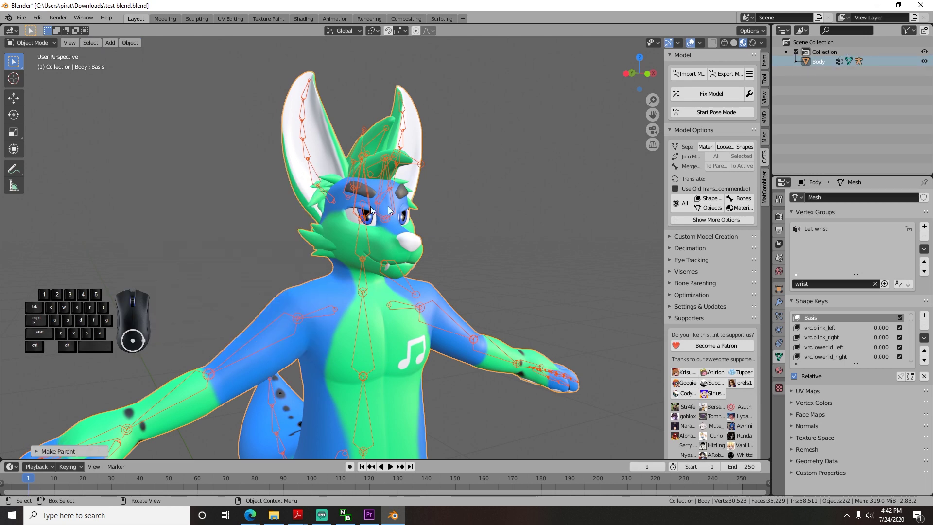
click(570, 215)
Start Pose Mode on the armature and test-rotate the Right arm bone
middle_drag(466, 314, 398, 335)
scroll(397, 335, down, 1)
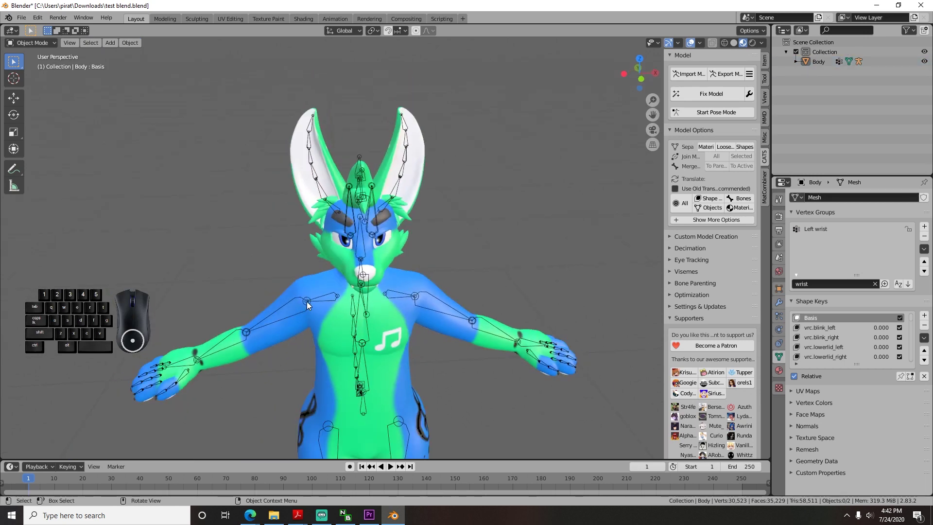
click(307, 302)
click(716, 115)
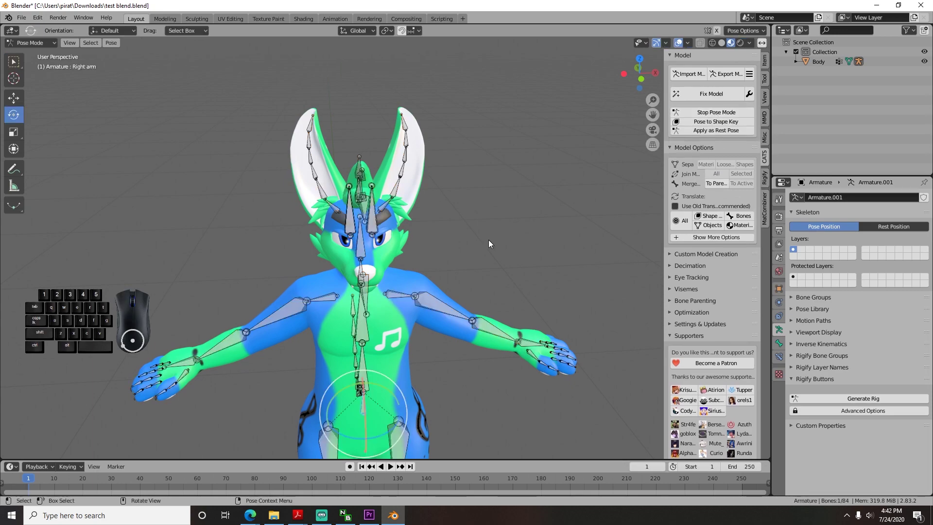
mouse_move(321, 317)
mouse_down()
mouse_move(297, 319)
mouse_move(336, 313)
mouse_up()
right_click(335, 314)
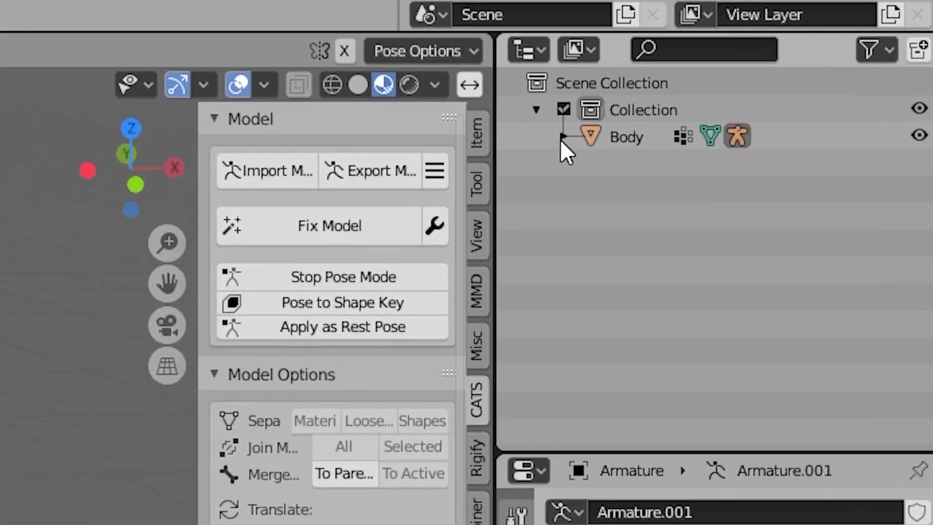
Examine what is nested under Body in the outliner and inspect the posed right arm from the side and front
click(700, 93)
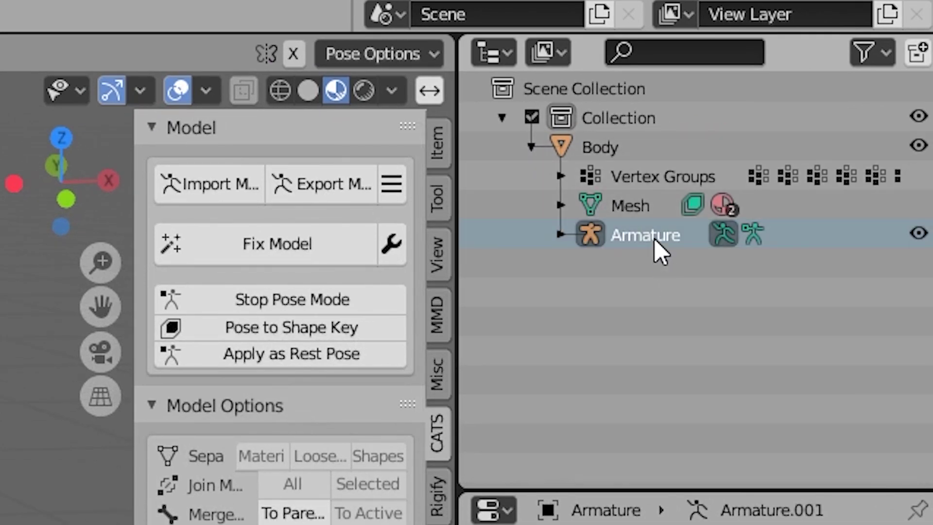
click(532, 146)
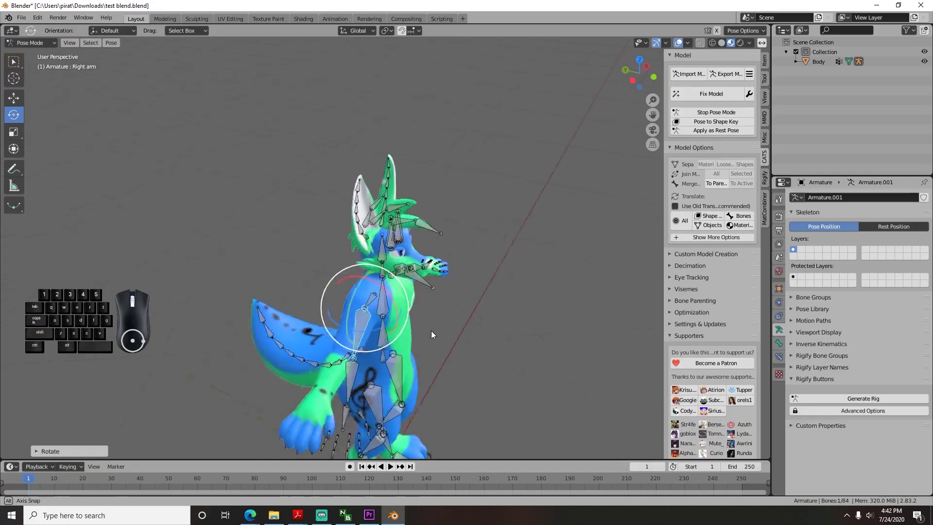
drag(431, 331, 351, 329)
middle_drag(472, 336, 374, 312)
Undo the test pose and the parenting between Body and the armature, clear the selection, and reselect on the character's upper body
key(ctrl+z)
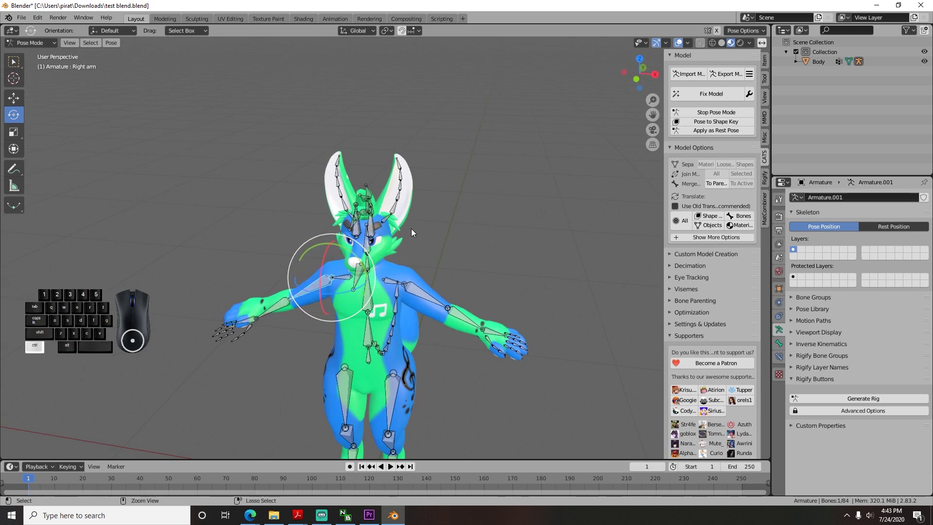
key(ctrl+z)
key(ctrl+z)
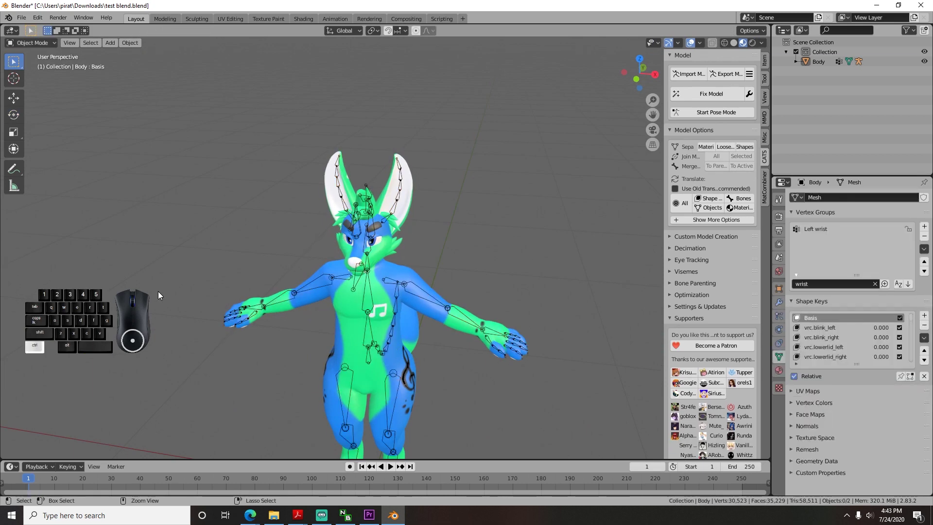
click(518, 181)
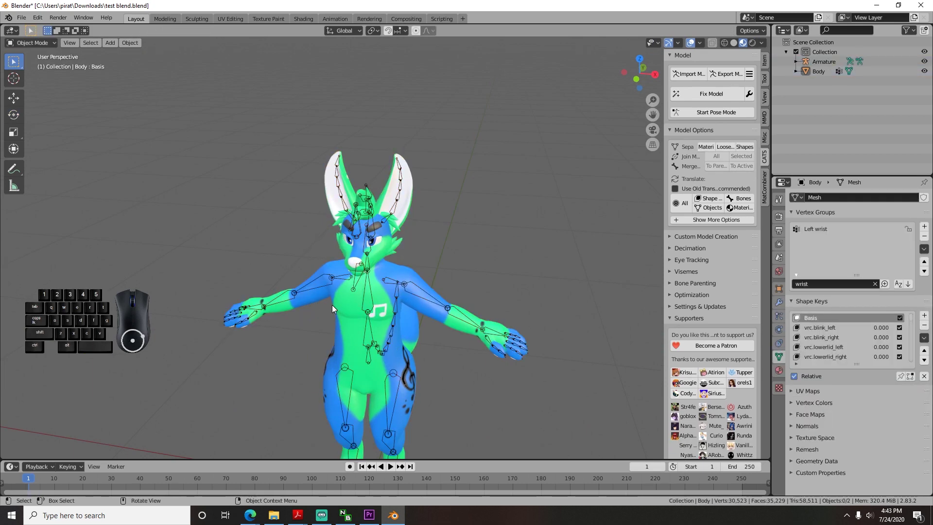
click(393, 271)
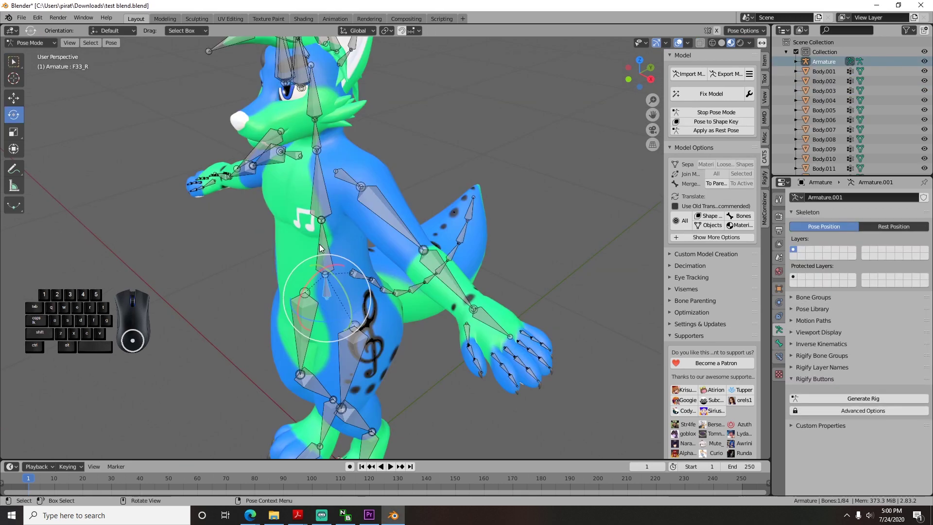
Test-rotate the Spine bone against the separated body pieces and stop Pose Mode
click(324, 246)
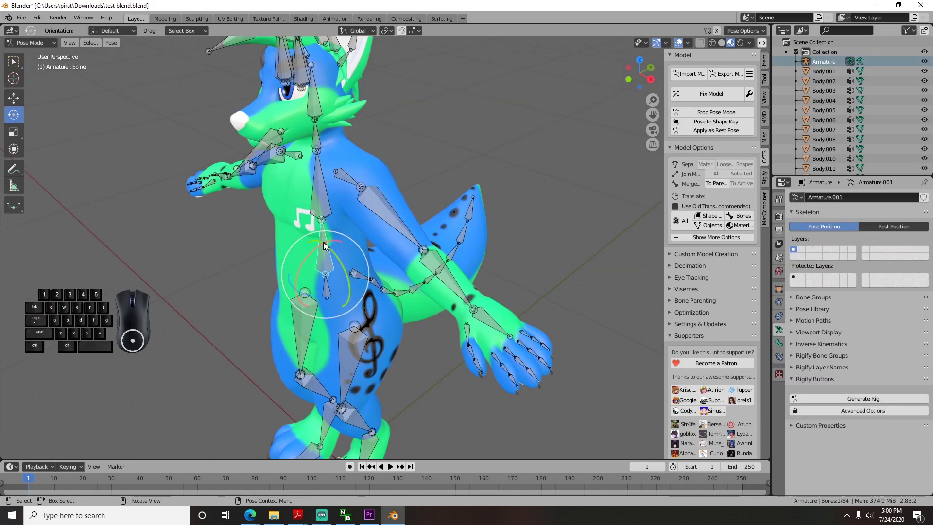
drag(312, 252, 283, 267)
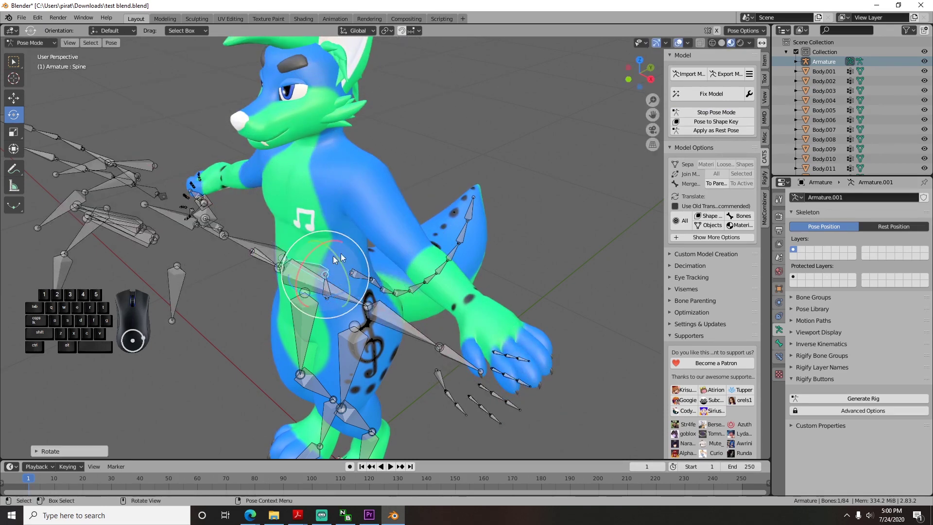
click(717, 113)
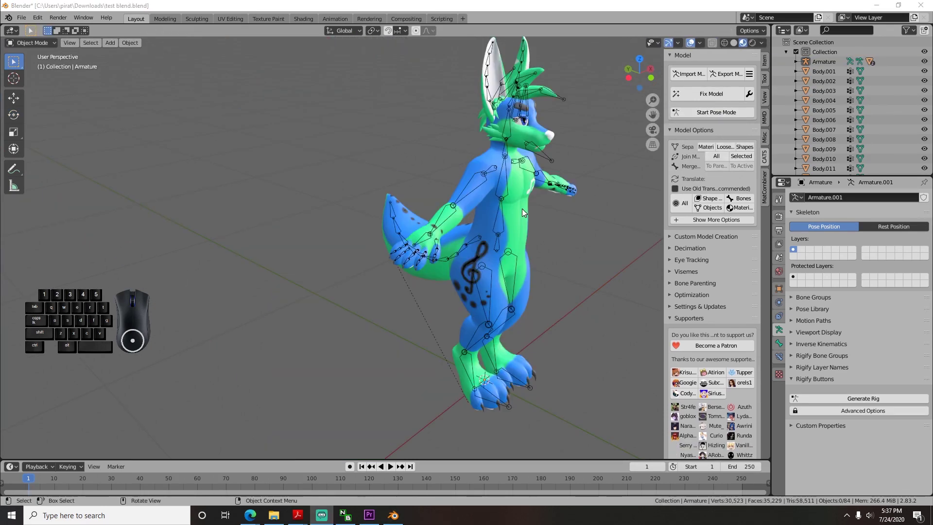
Select a fingertip claw on the character's right hand with the armature active, and parent it with the Bone option
middle_drag(523, 202, 520, 204)
scroll(400, 264, up, 6)
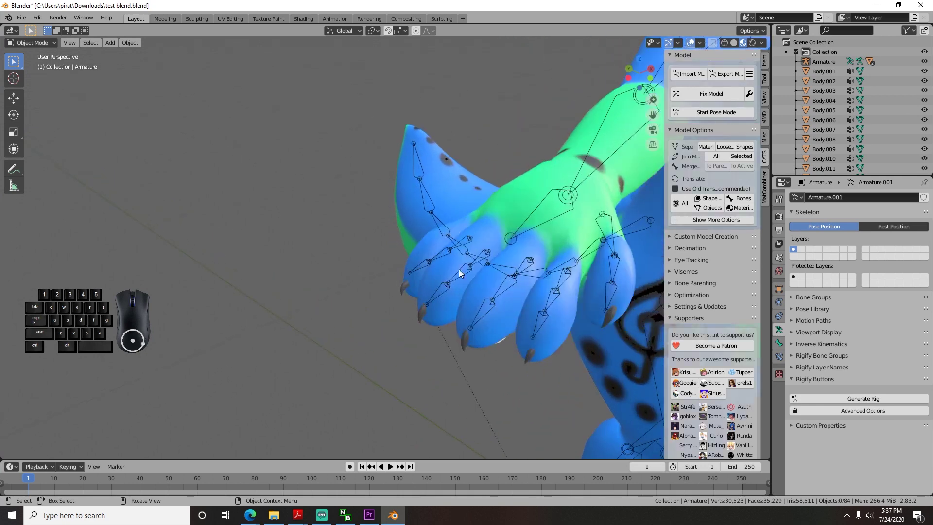
middle_drag(459, 269, 440, 303)
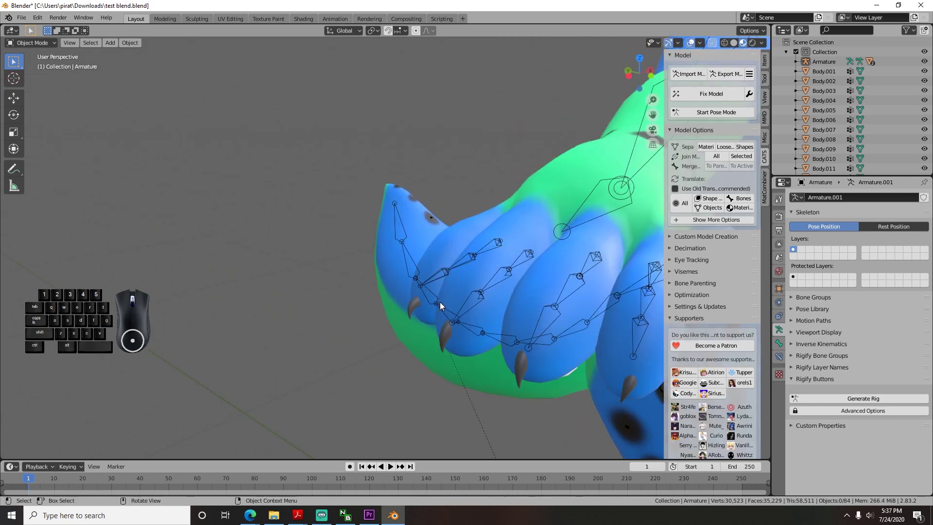
click(413, 306)
shift+click(439, 275)
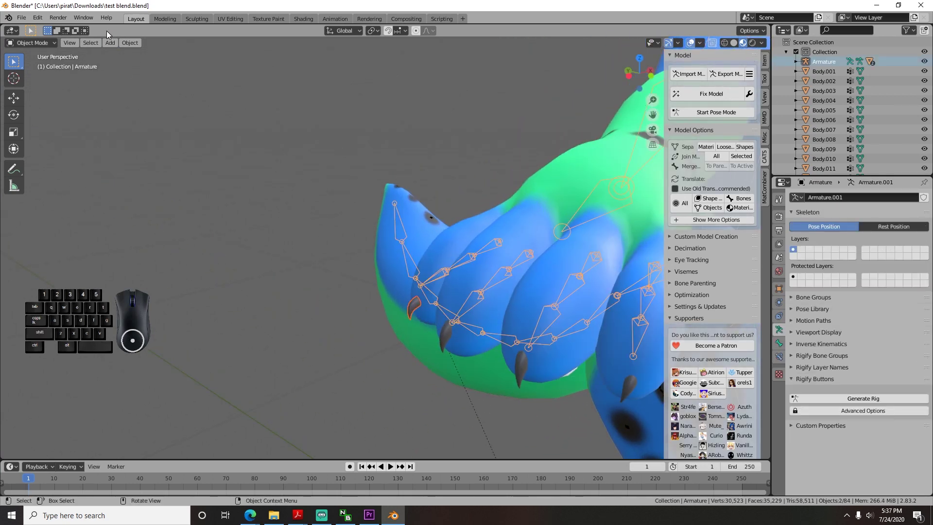
click(130, 43)
mouse_move(160, 175)
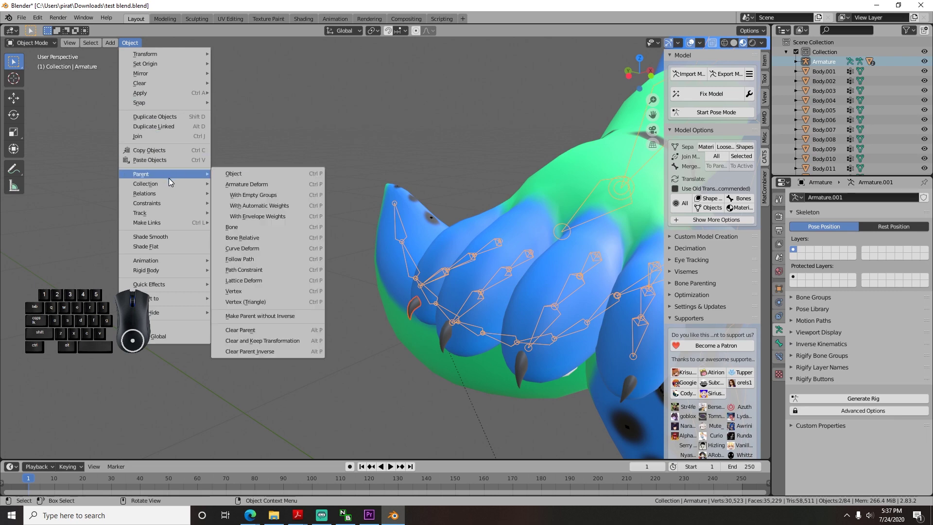
click(262, 226)
Select the main body piece and the tail piece in turn and examine how the character is split into separate meshes
click(464, 286)
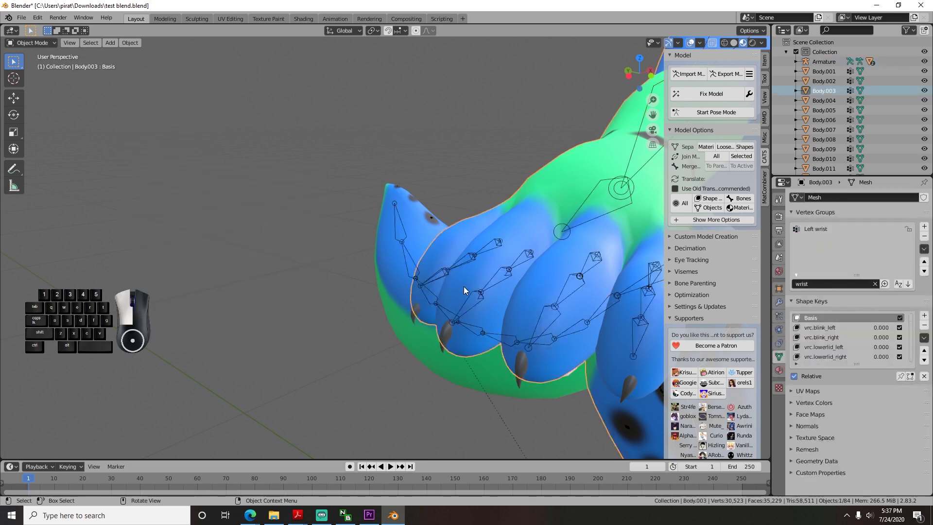
click(463, 287)
middle_drag(464, 286, 448, 261)
scroll(447, 285, down, 4)
scroll(541, 215, down, 5)
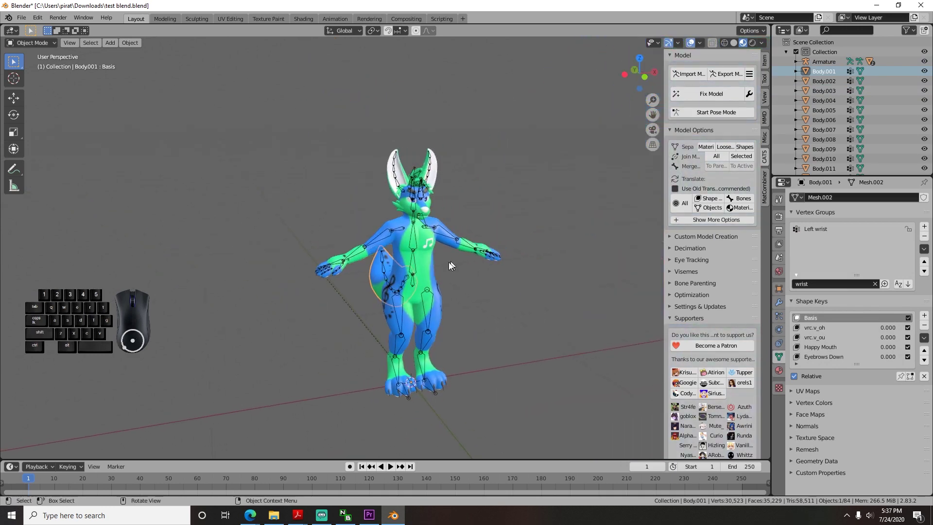
scroll(448, 261, up, 7)
scroll(435, 258, down, 2)
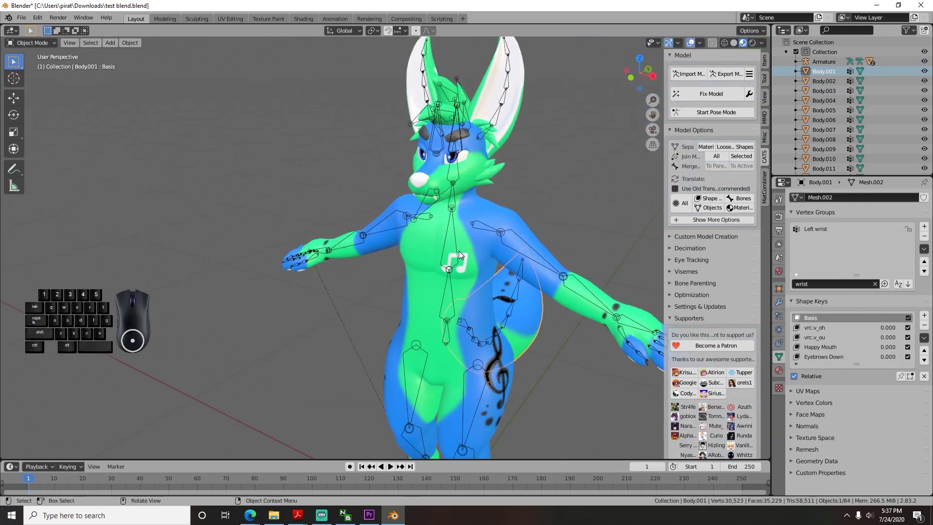
click(459, 251)
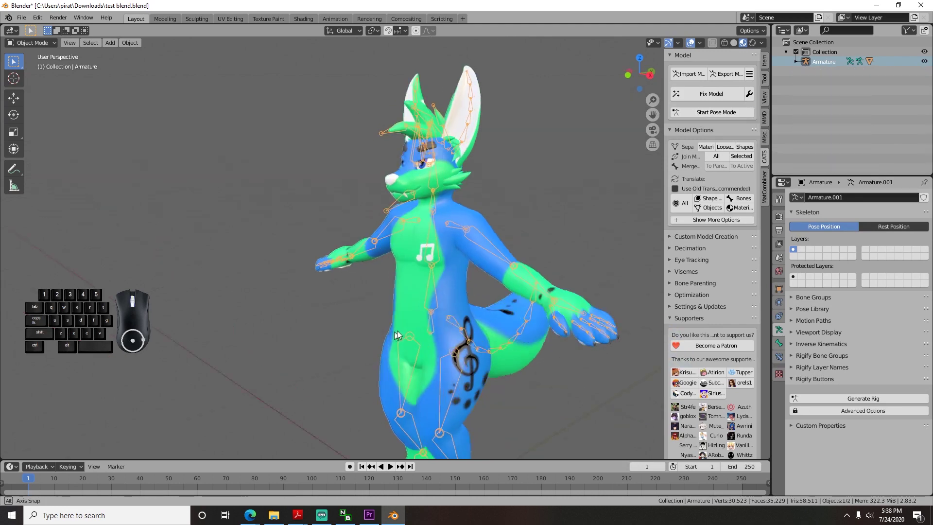
Start Pose Mode on the joined model and rotate the Chest bone to test how the body deforms
scroll(397, 330, down, 4)
middle_drag(458, 340, 442, 344)
scroll(442, 344, up, 3)
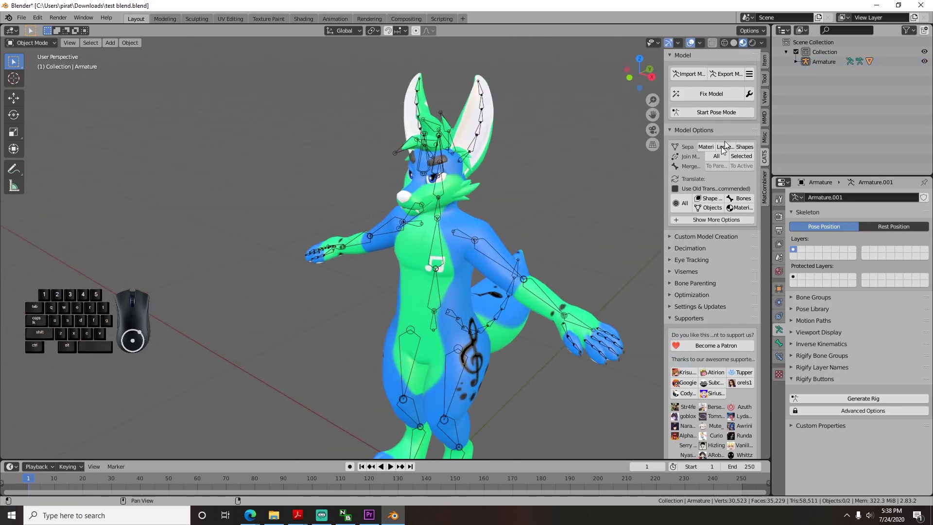
click(728, 115)
click(441, 258)
mouse_move(433, 250)
mouse_down()
mouse_move(436, 286)
mouse_move(433, 239)
mouse_up()
middle_drag(436, 242, 422, 294)
scroll(369, 242, up, 5)
middle_drag(370, 242, 468, 236)
mouse_move(421, 102)
mouse_down()
mouse_move(505, 113)
mouse_move(493, 146)
mouse_move(450, 105)
mouse_move(428, 103)
mouse_up()
Rotate the Right ankle bone and inspect how the foot mesh follows it
middle_drag(410, 297, 360, 277)
shift+middle_drag(363, 311, 363, 279)
click(391, 377)
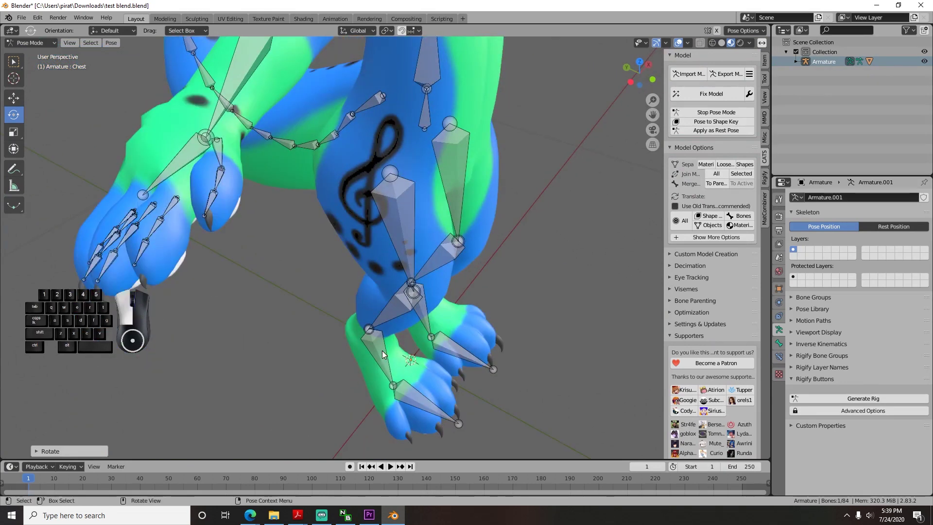
drag(389, 324, 398, 395)
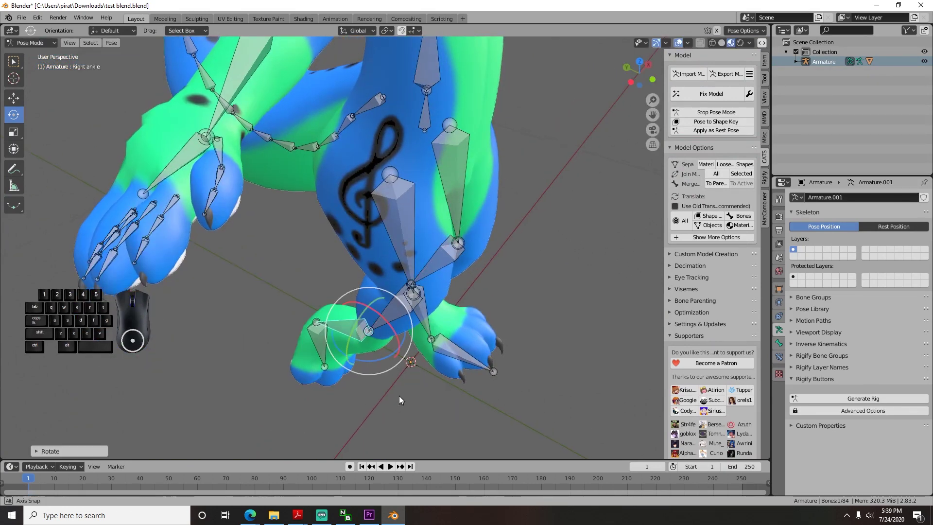
middle_drag(399, 395, 452, 313)
scroll(281, 332, down, 3)
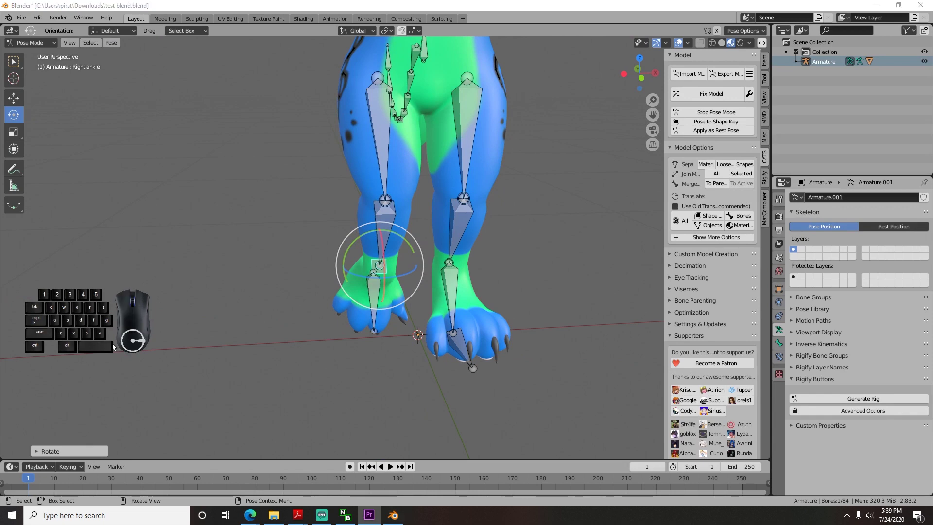
Test-rotate the Right ankle bone to check the claws and toe pads, stop Pose Mode, and clear the selection
middle_drag(405, 203, 482, 227)
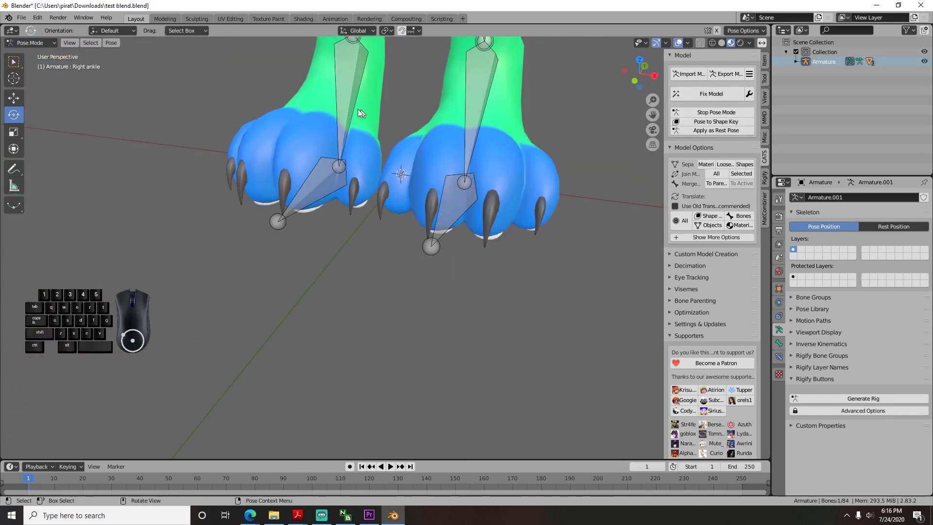
middle_drag(368, 196, 387, 148)
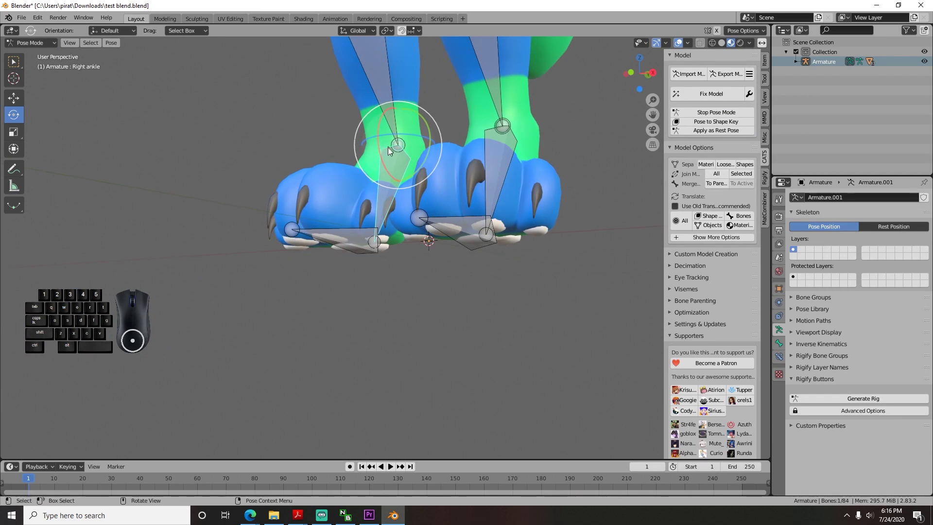
drag(387, 148, 388, 168)
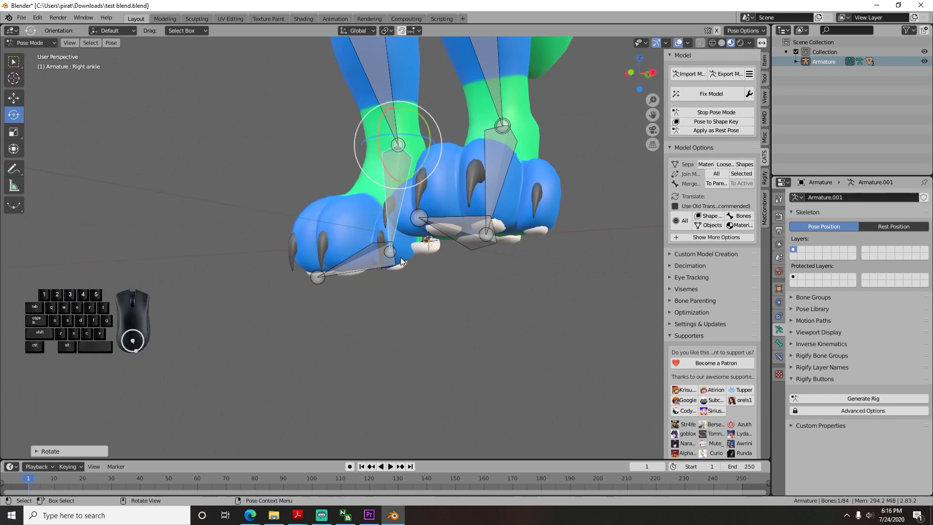
middle_drag(388, 168, 280, 239)
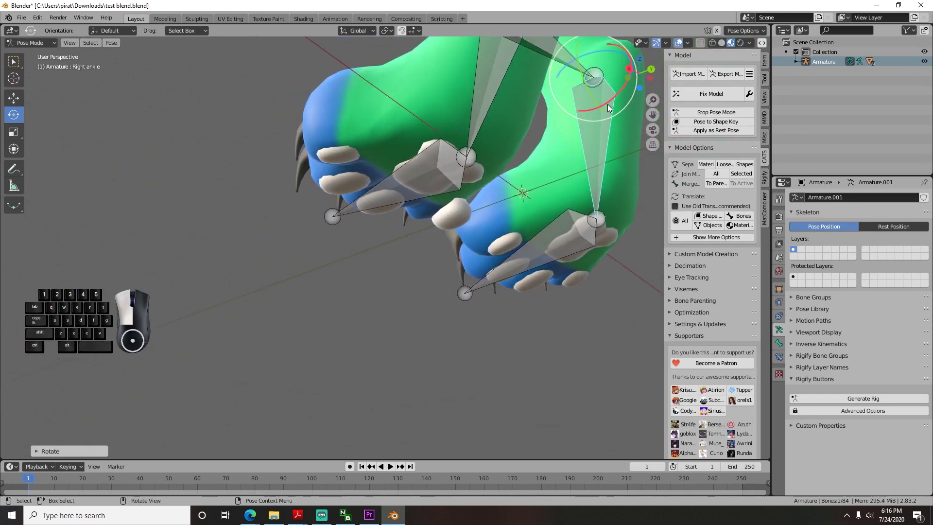
drag(607, 104, 622, 90)
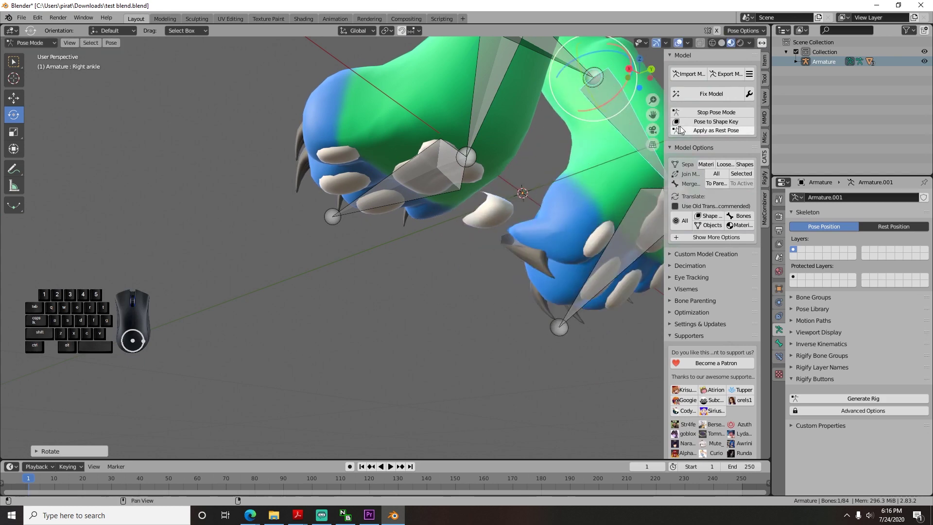
click(696, 112)
middle_drag(493, 213, 685, 230)
click(552, 273)
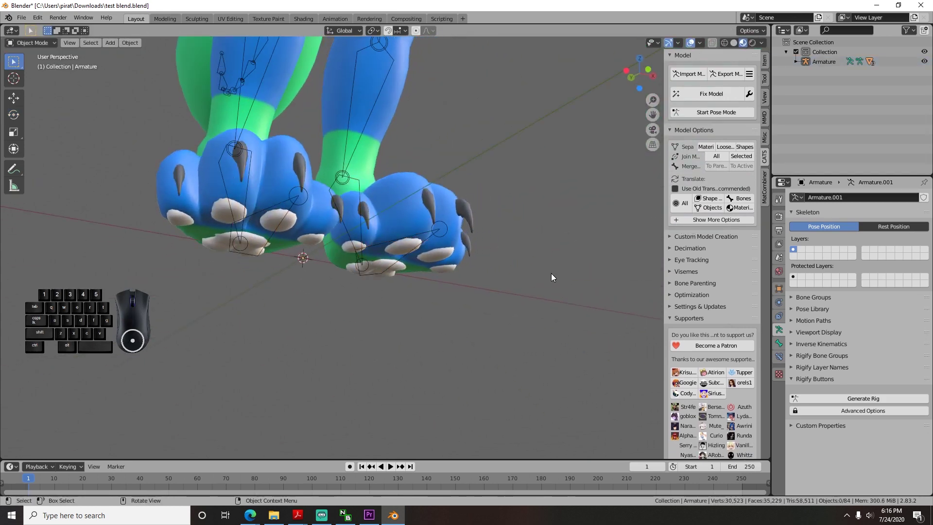
middle_drag(328, 252, 401, 197)
key(Tab)
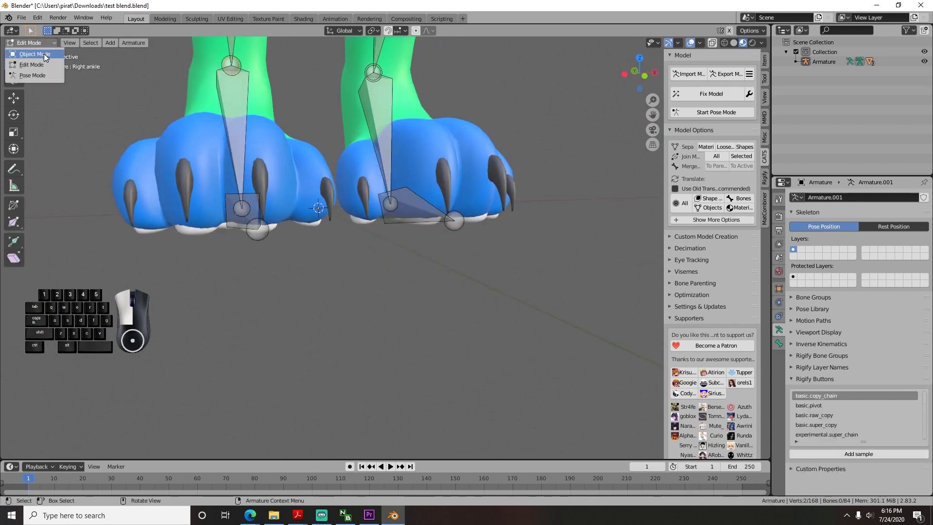
click(44, 55)
Select the Body.001 mesh, select a patch of toe vertices on its right foot in Edit Mode, and return to Object Mode
click(431, 141)
click(32, 43)
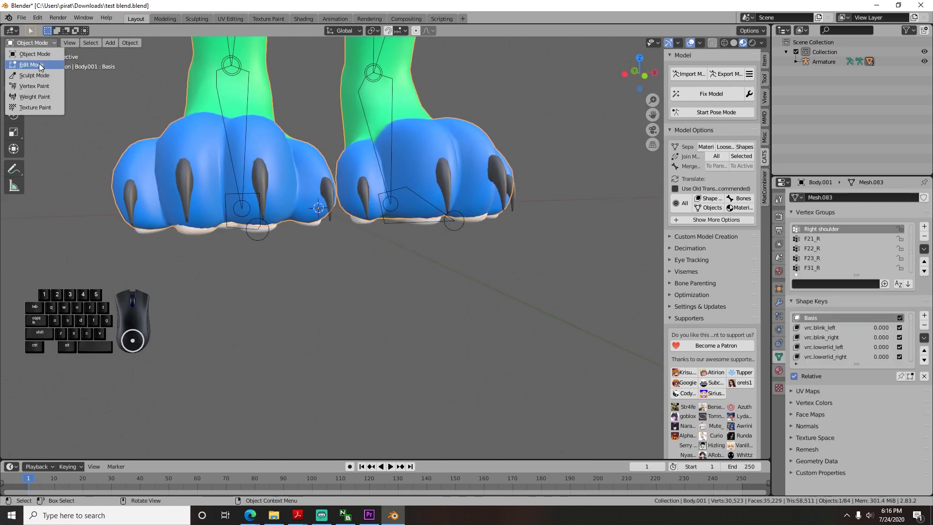
click(38, 65)
mouse_move(418, 146)
middle_down()
mouse_move(407, 129)
mouse_move(418, 141)
middle_up()
drag(440, 151, 398, 199)
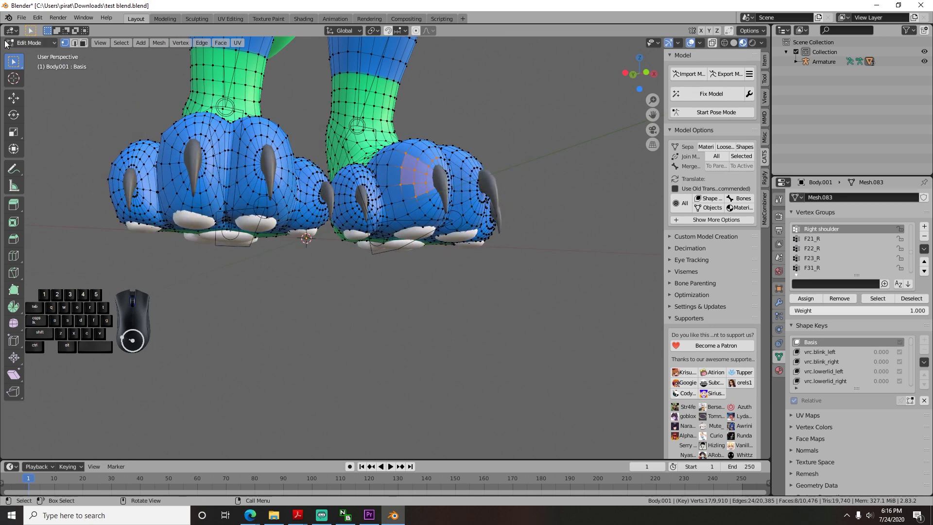
click(31, 43)
click(42, 56)
Examine the claws and toe pads on the underside of both feet
middle_drag(459, 208, 471, 227)
scroll(459, 252, up, 3)
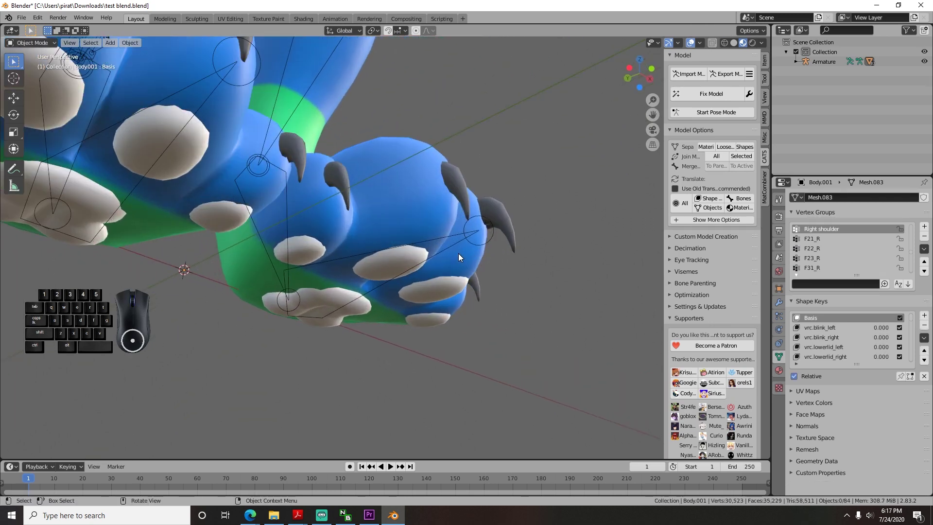
middle_drag(325, 287, 331, 284)
scroll(439, 276, down, 2)
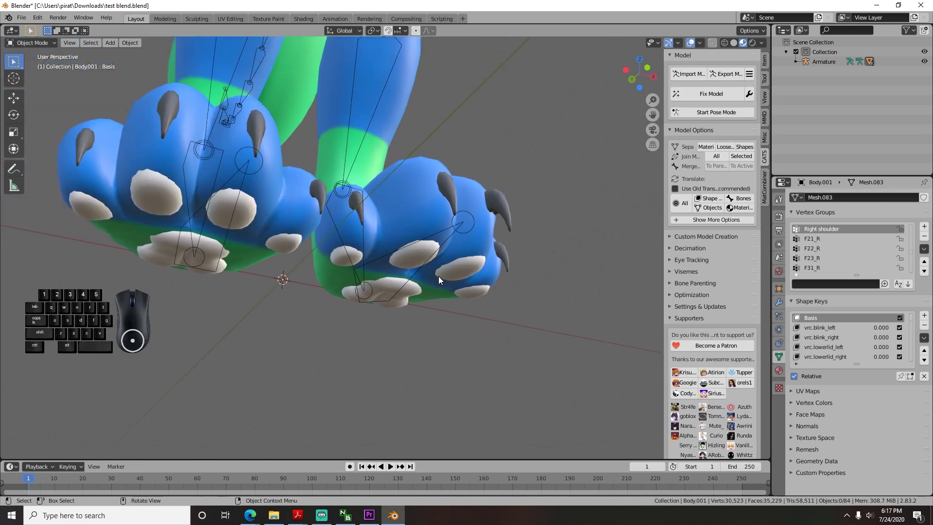
Select the inner toe pad of the left foot and remove its Right leg vertex group
click(340, 261)
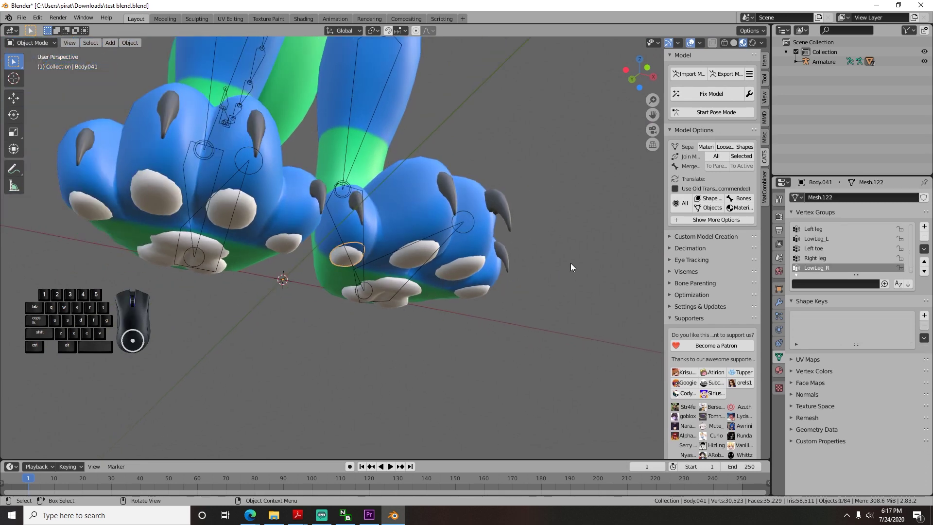
click(779, 200)
click(376, 306)
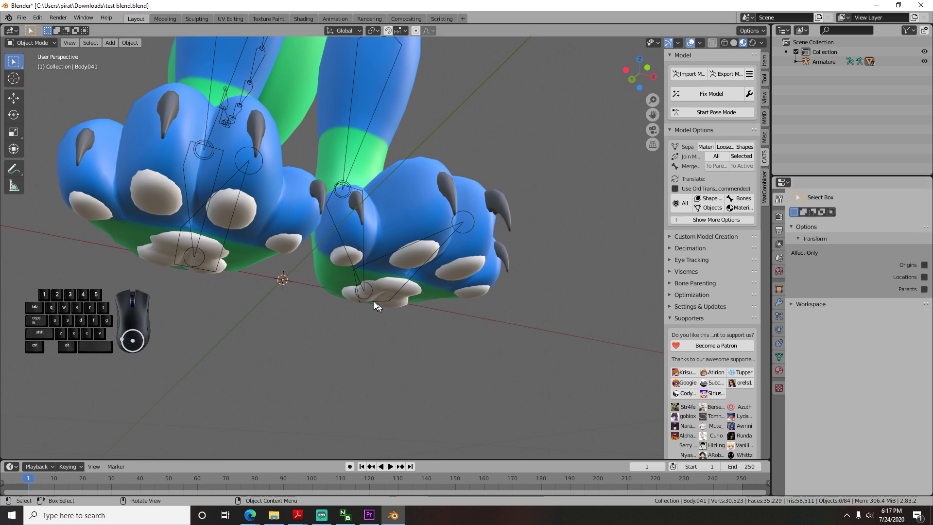
click(347, 259)
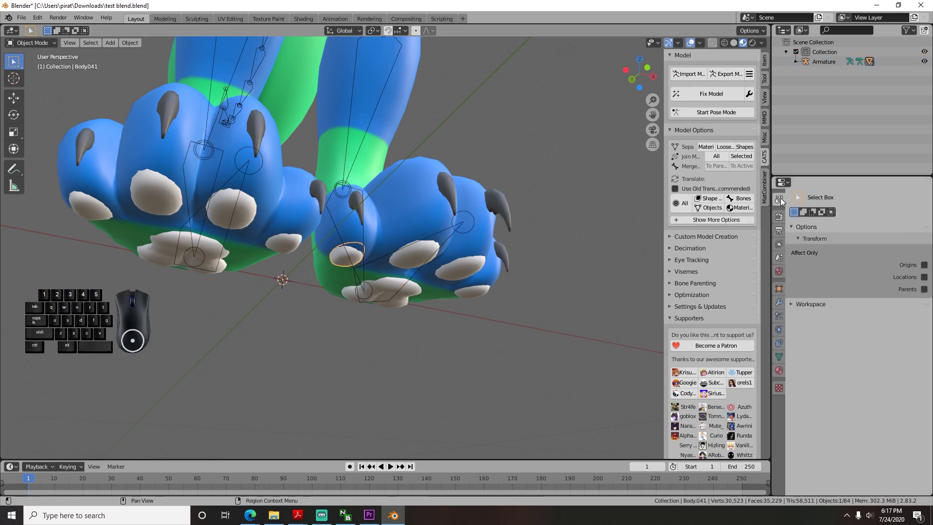
click(779, 358)
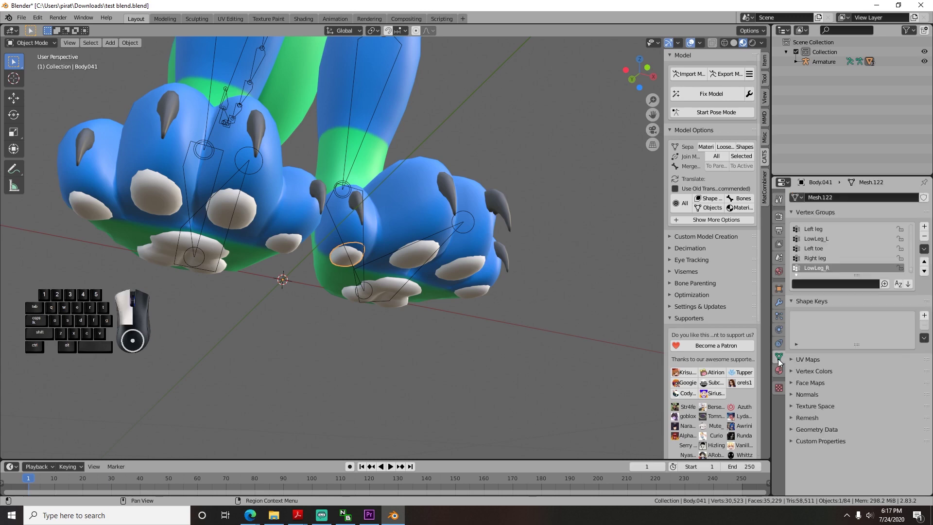
middle_drag(426, 267, 374, 245)
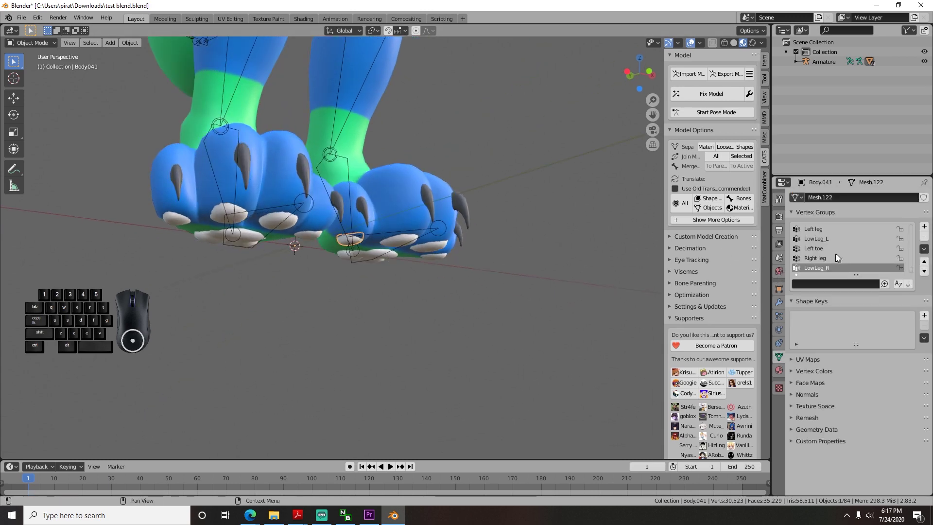
click(820, 258)
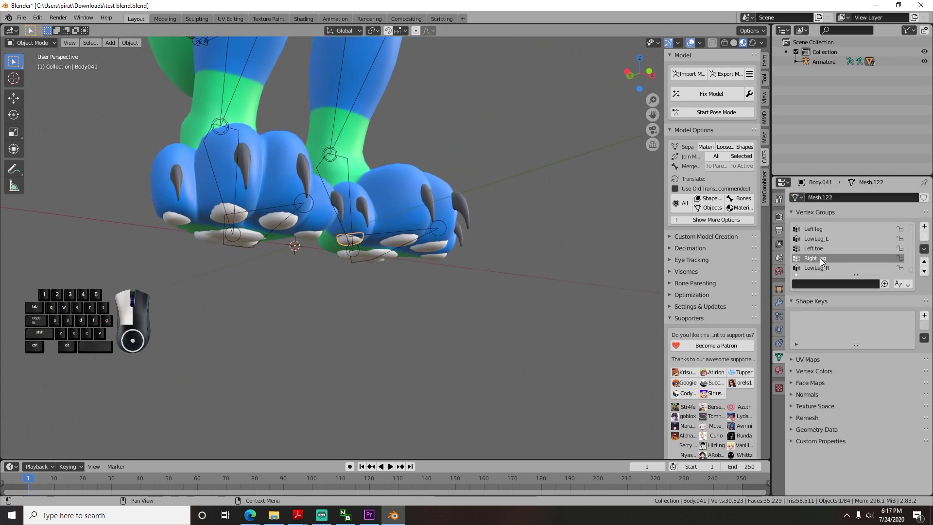
click(926, 237)
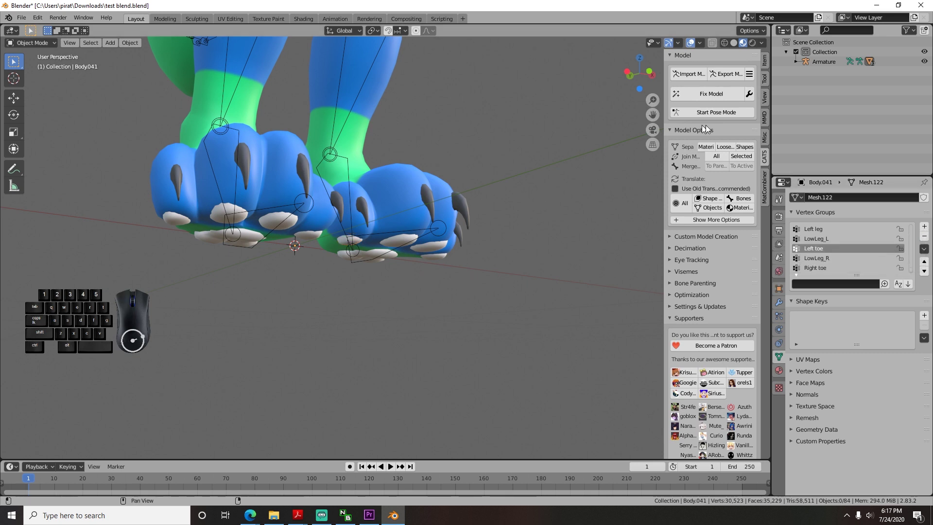
Test-rotate the Right ankle bone in Pose Mode to check the left foot's inner toe pad, stop posing, and clear the selection
click(743, 113)
click(219, 164)
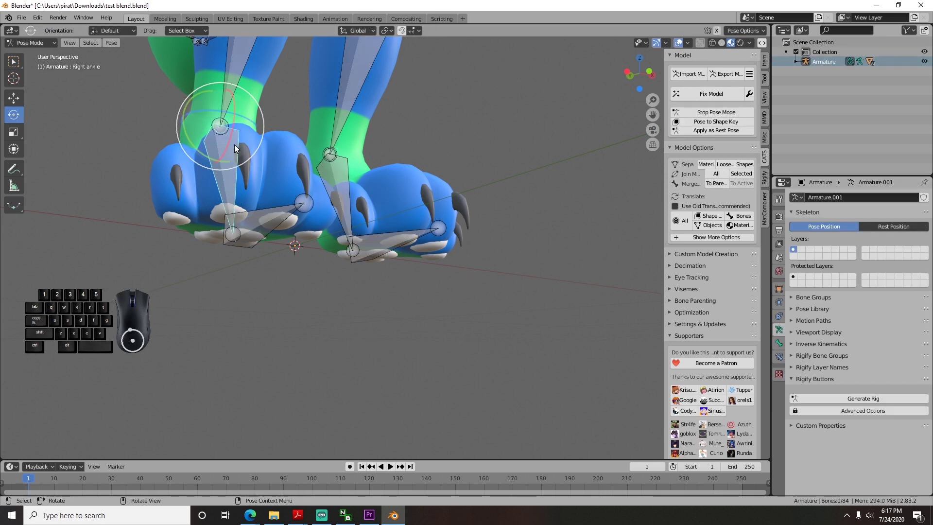
drag(232, 141, 244, 153)
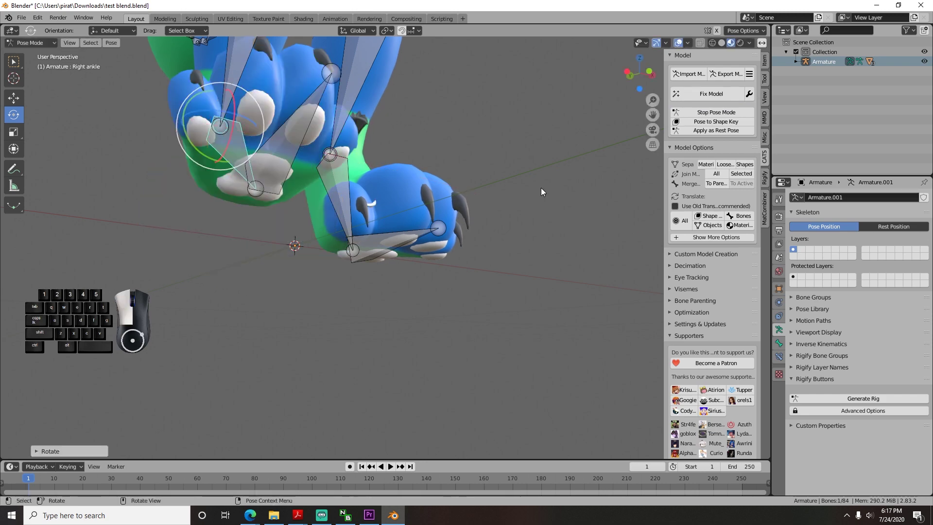
click(717, 112)
click(533, 191)
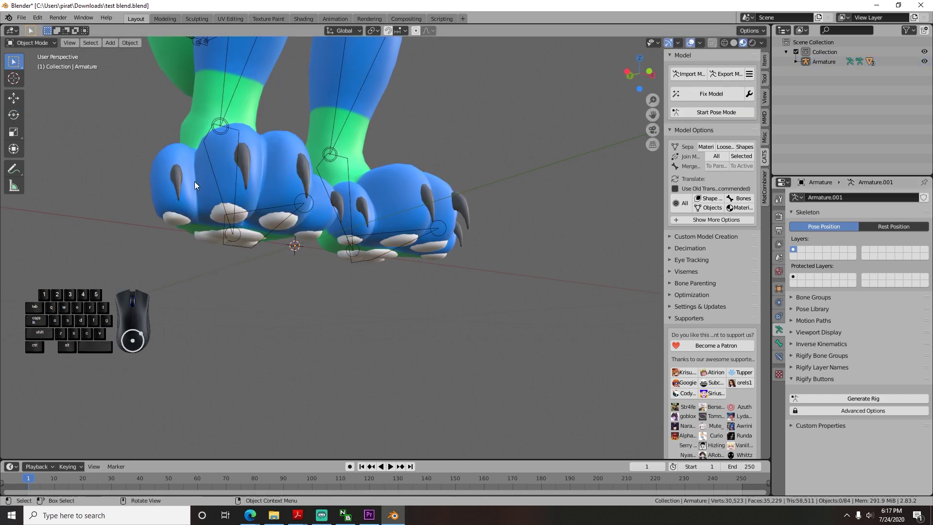
Reselect the left foot's inner toe pad and remove its Right toe vertex group
click(195, 183)
click(336, 253)
click(343, 241)
scroll(839, 259, down, 3)
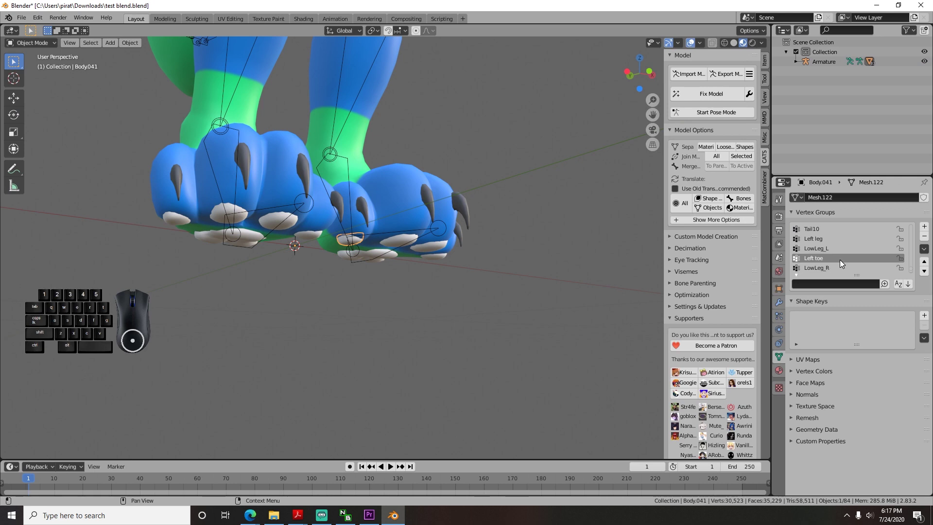
click(818, 258)
click(924, 236)
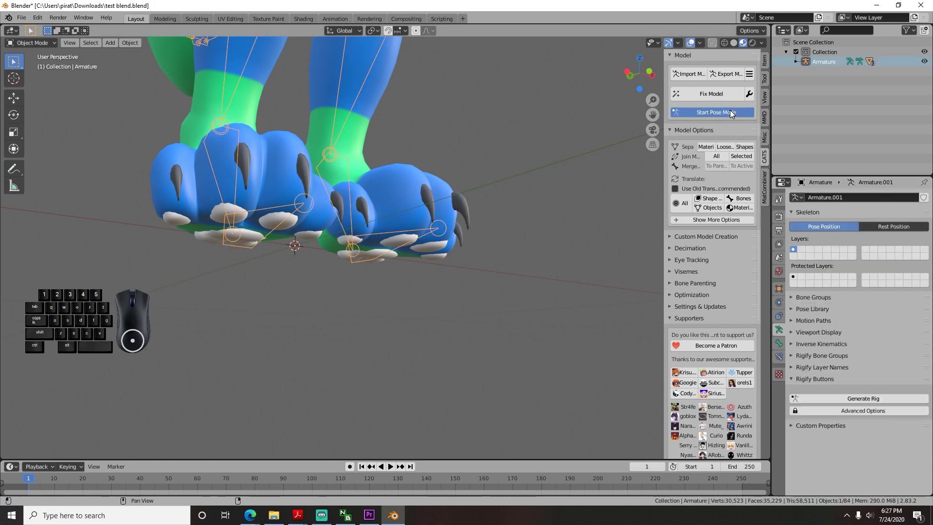
Rotate the Right ankle bone again to recheck the toe pad, and leave Pose Mode
click(730, 110)
click(228, 188)
mouse_move(232, 147)
mouse_down()
mouse_move(221, 136)
mouse_move(214, 148)
mouse_move(222, 143)
mouse_up()
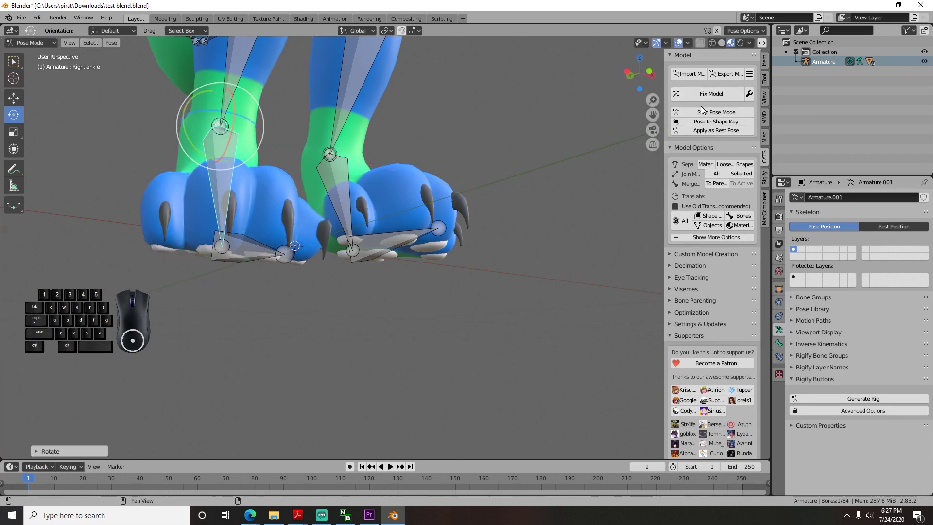
click(700, 110)
click(602, 164)
Select the armature together with the Body.001 mesh and enter Weight Paint mode
scroll(274, 208, down, 3)
middle_drag(274, 208, 346, 279)
middle_drag(346, 280, 360, 263)
click(332, 252)
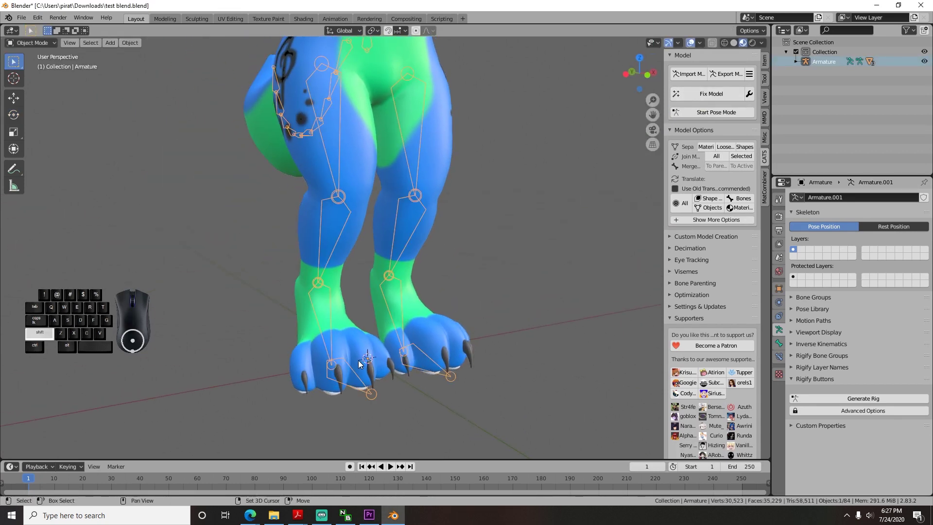
shift+click(357, 339)
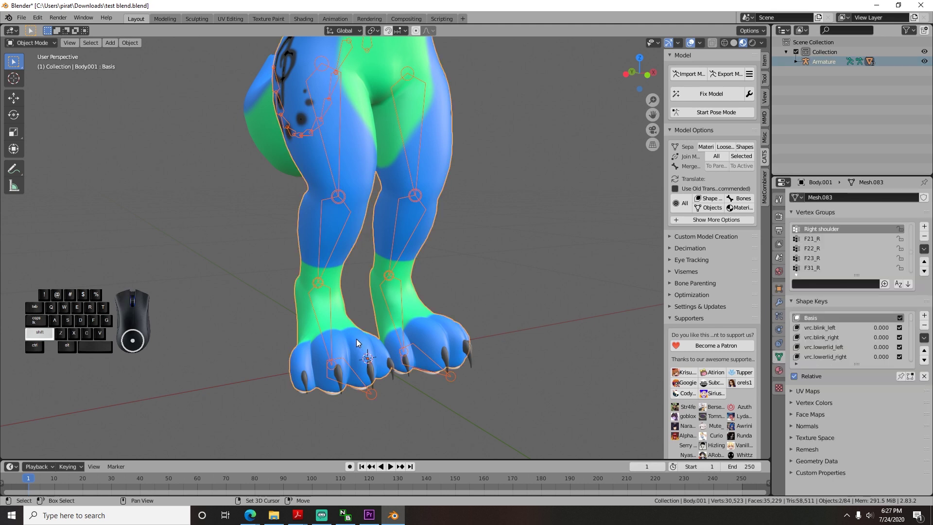
click(48, 44)
click(57, 97)
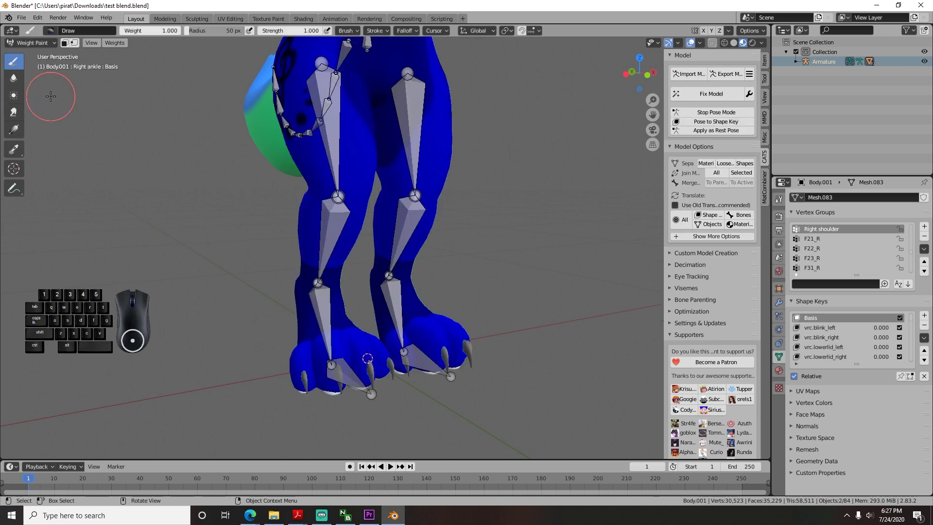
Inspect the body mesh's weights for the right and left ankle bones and both lower-leg bones
ctrl+click(323, 312)
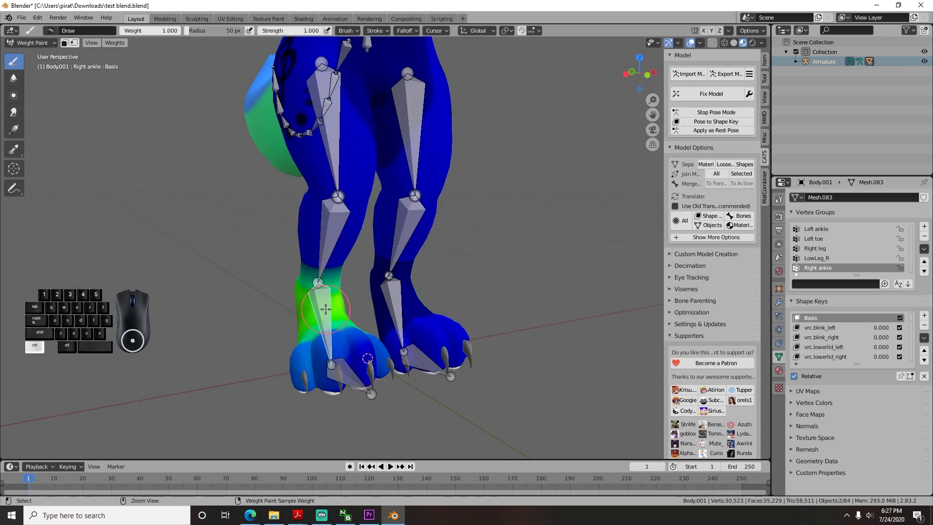
middle_drag(323, 310, 315, 310)
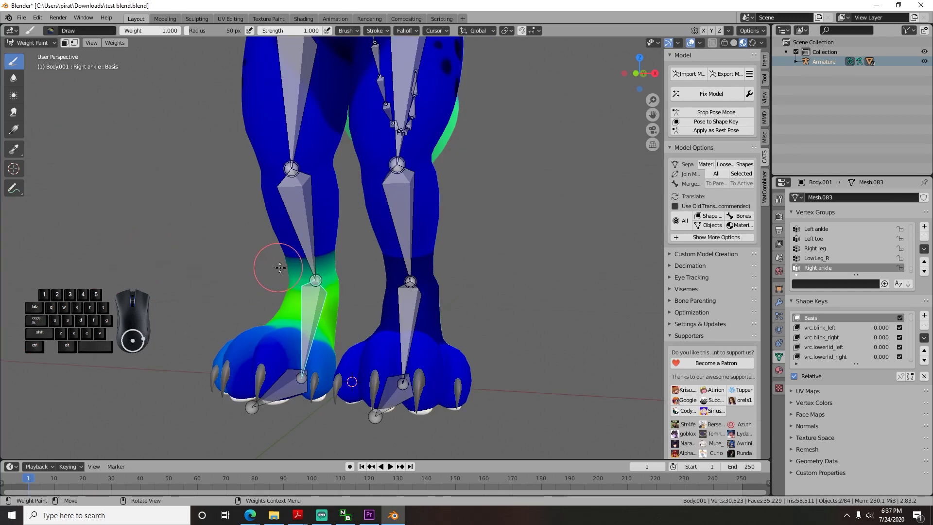
middle_drag(290, 303, 297, 306)
key(ctrl)
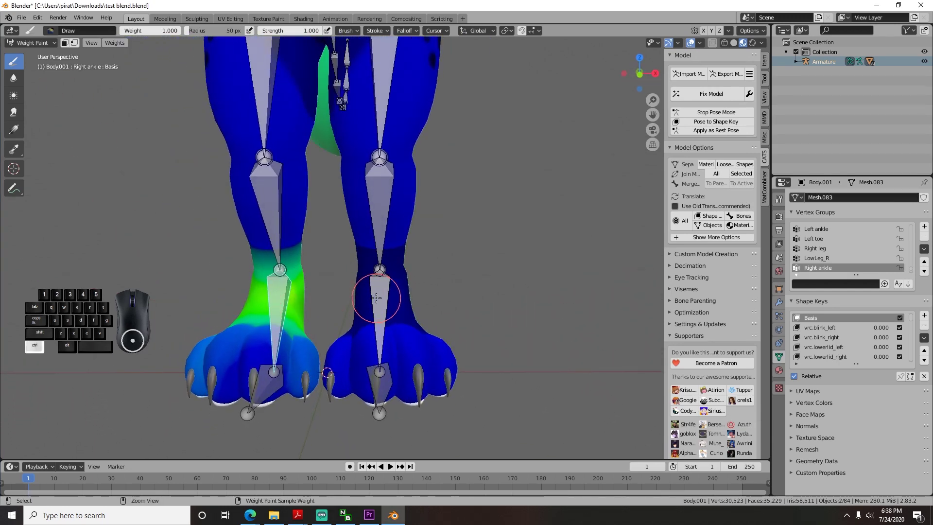
ctrl+click(376, 298)
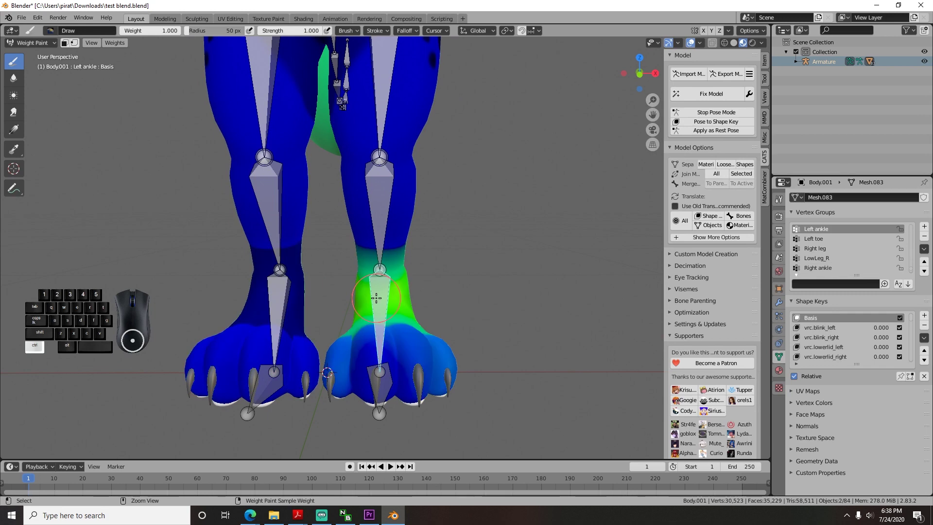
ctrl+click(275, 213)
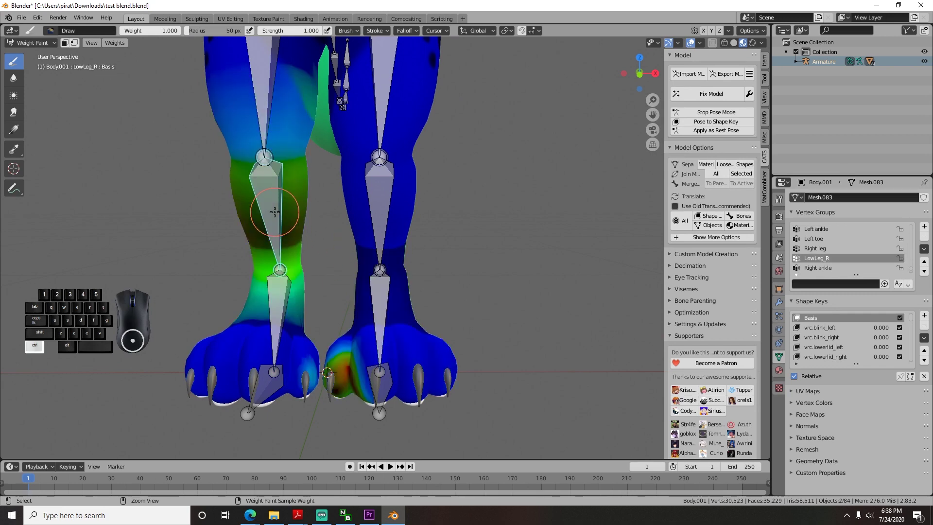
ctrl+click(371, 199)
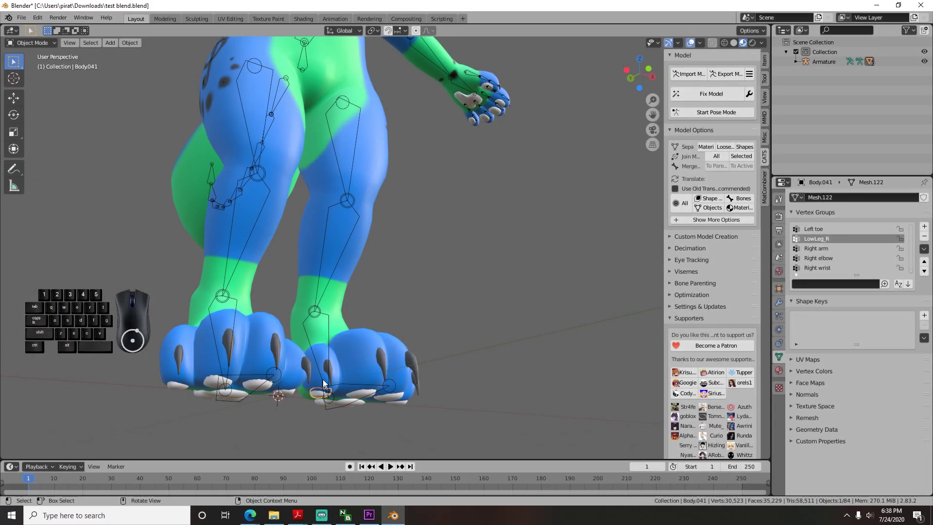
Select the armature together with the left foot's Body.041 toe pad and enter Weight Paint mode
click(329, 343)
click(328, 342)
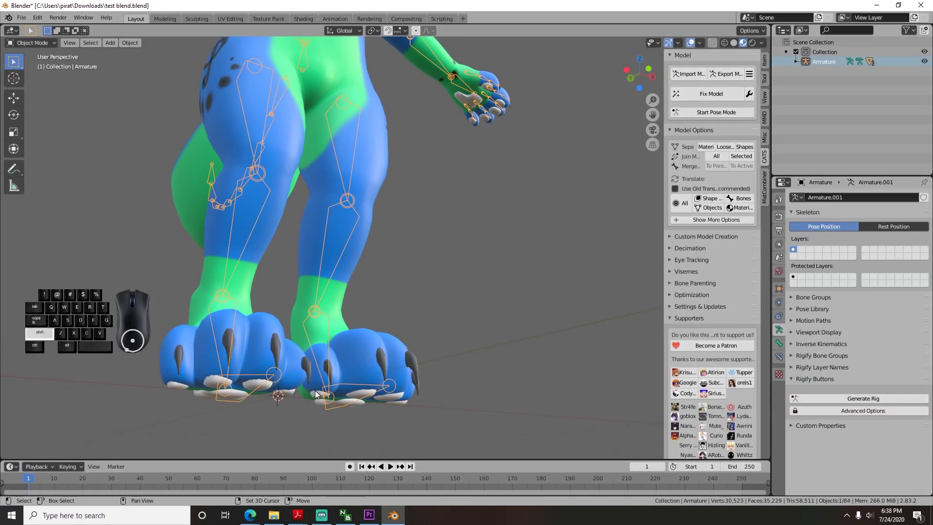
shift+click(302, 371)
click(34, 42)
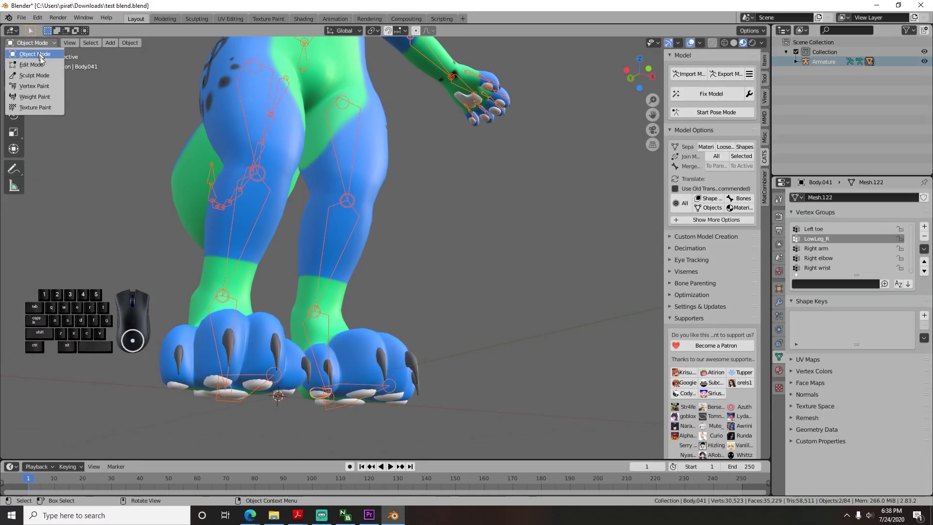
click(49, 96)
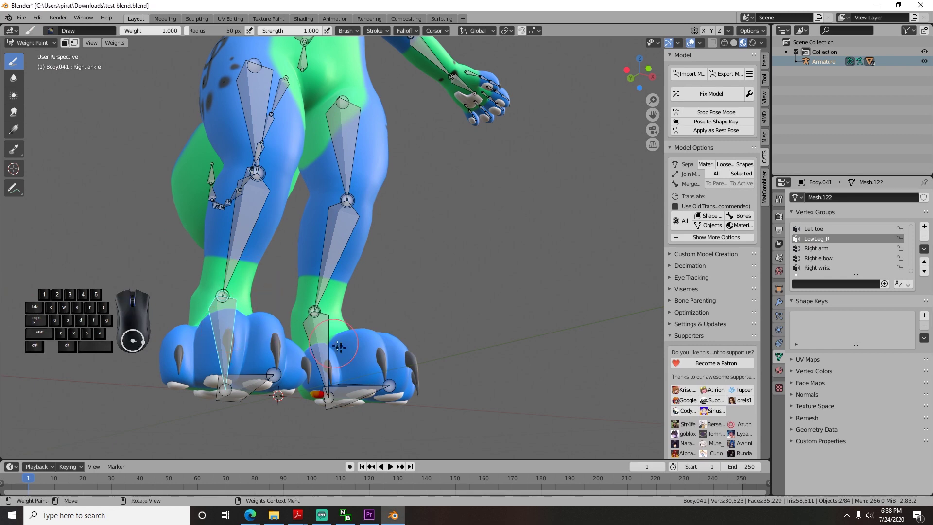
Set the Draw brush weight to 0 and paint the LowLeg_R weight off the left foot's inner toe pad
middle_drag(226, 329, 312, 332)
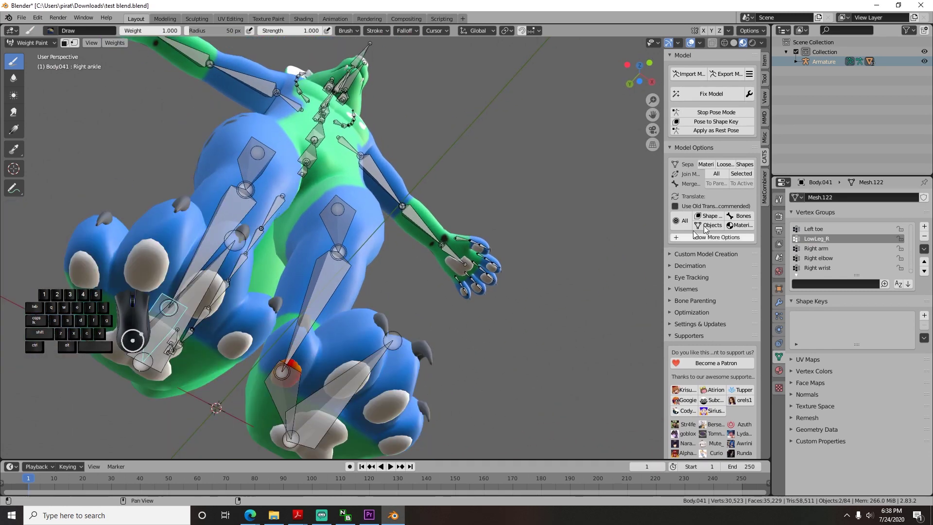
click(779, 200)
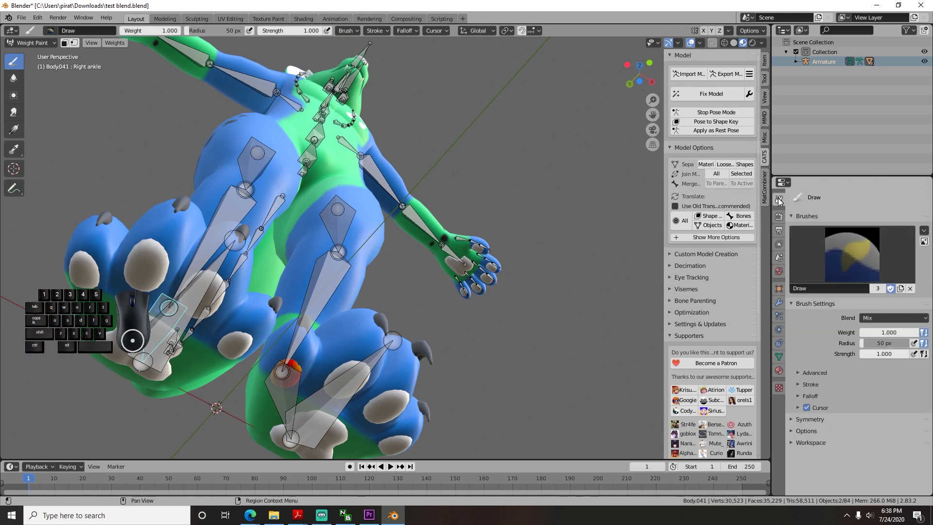
click(896, 334)
text(0)
key(Return)
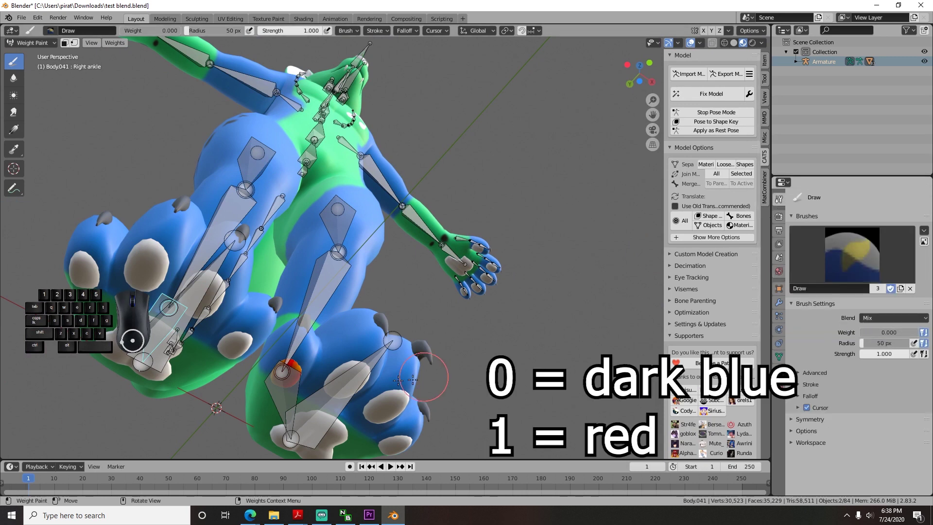
drag(291, 368, 271, 388)
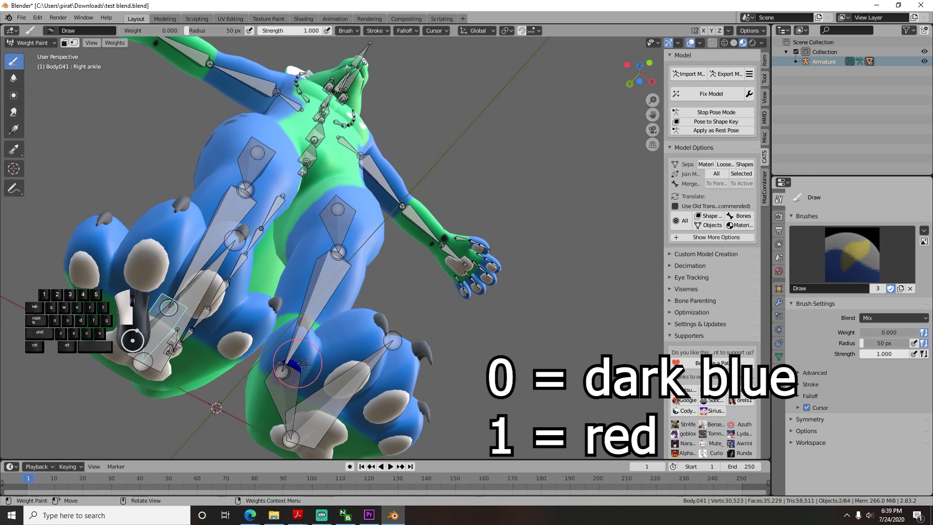
Look through the Blur, Average and Smear weight-painting brushes
mouse_move(266, 387)
middle_down()
mouse_move(320, 374)
mouse_move(337, 380)
mouse_move(287, 346)
middle_up()
click(13, 80)
click(19, 95)
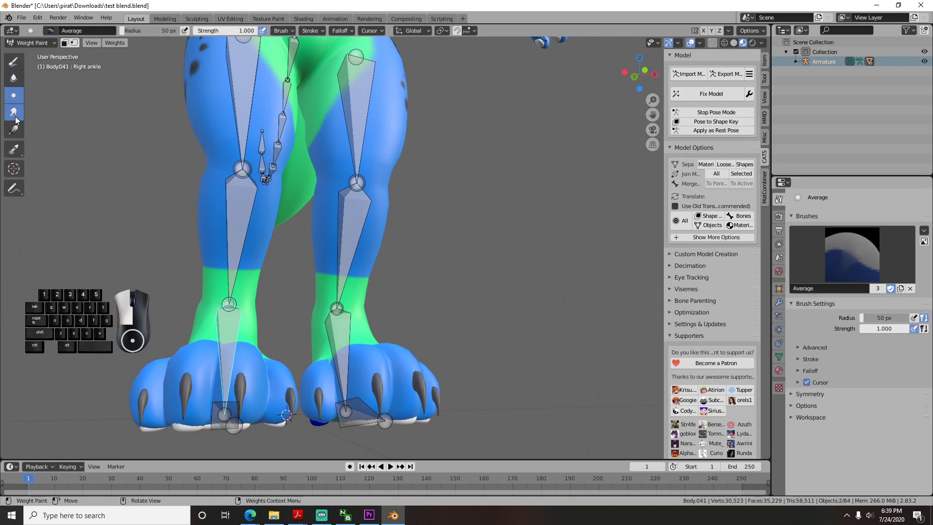
click(15, 113)
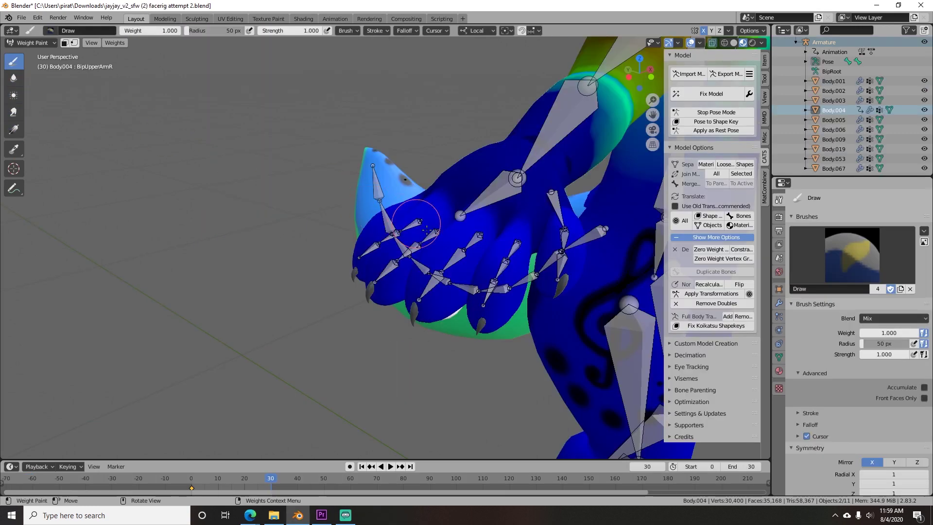
In the facerig attempt 2 file, select the BipRFinger32 bone and assign its weights on Body.004 automatically from bones
ctrl+click(389, 272)
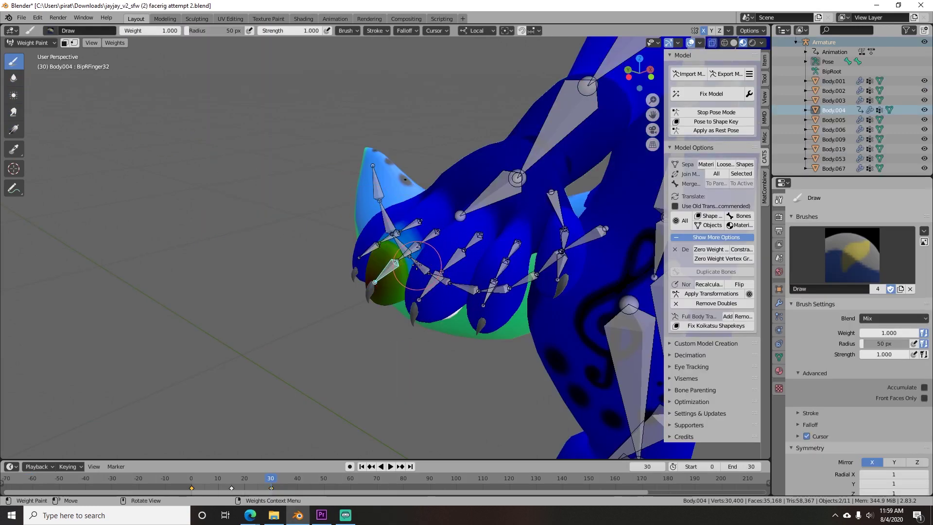
click(119, 44)
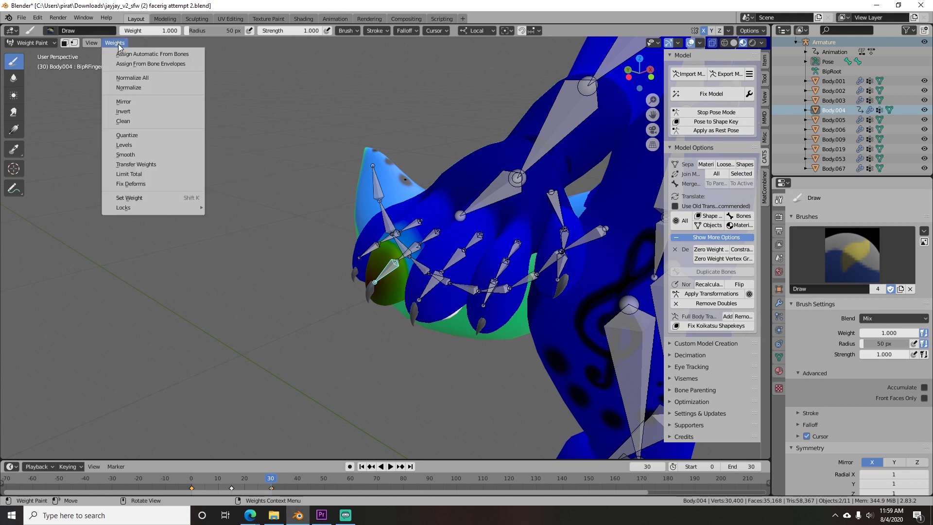
click(191, 54)
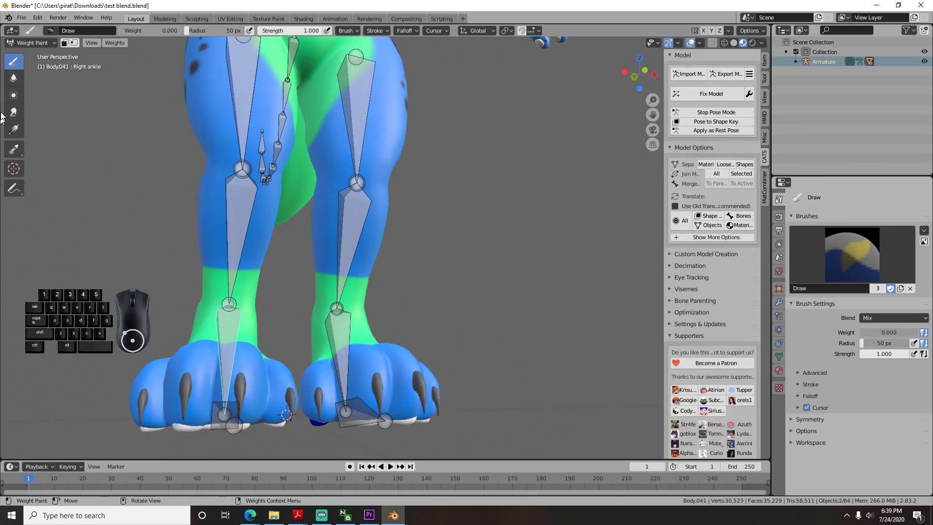
Finish browsing the weight-painting tools, Blur and Gradient, and return from Weight Paint to Object Mode
click(14, 95)
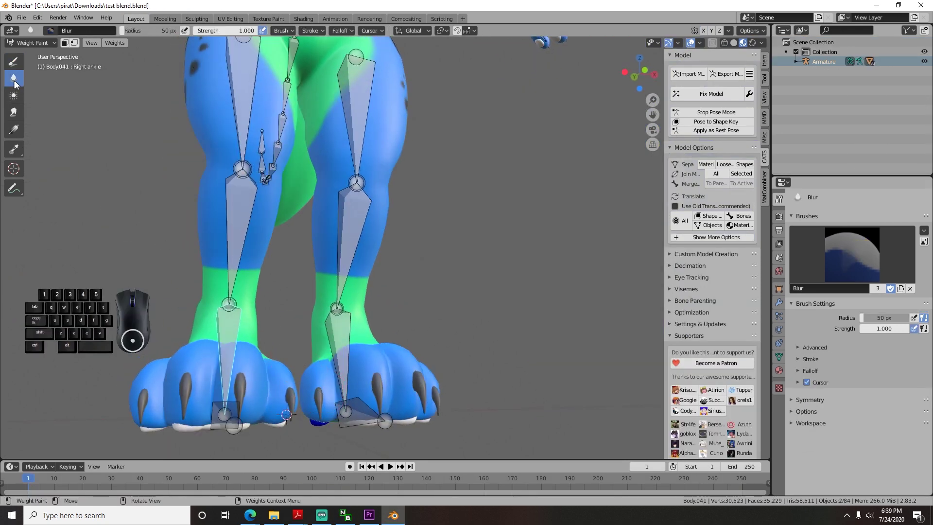
click(14, 129)
click(43, 44)
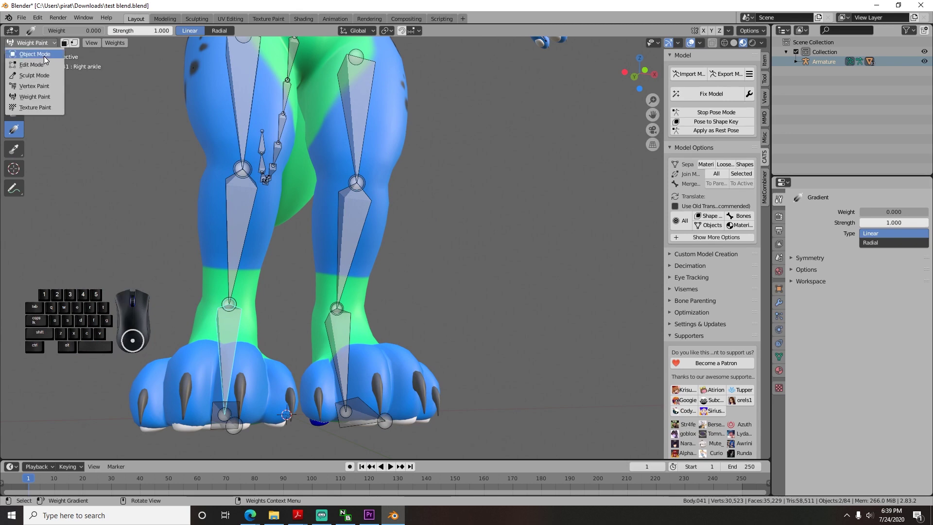
click(44, 56)
Put the armature into Pose Mode and rotate the Right ankle bone to test how the foot deforms
click(717, 113)
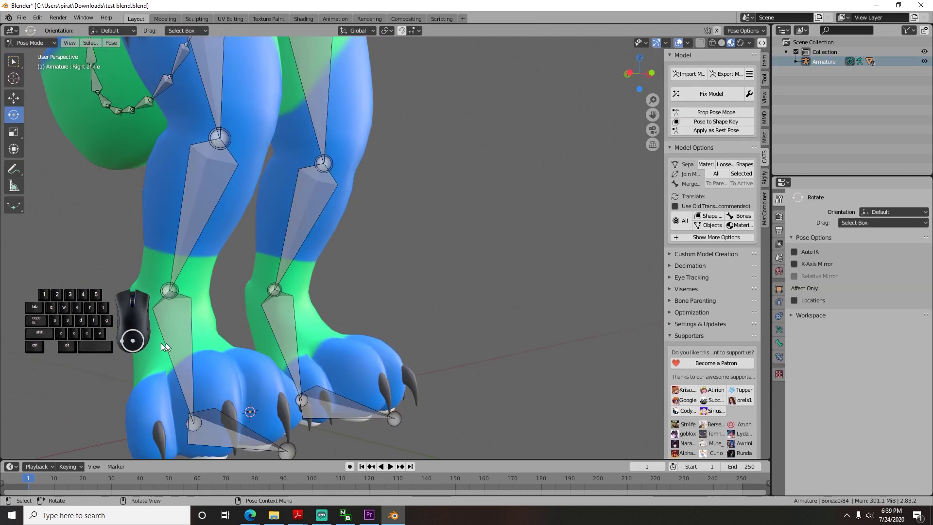
click(180, 336)
drag(184, 275, 284, 274)
scroll(260, 295, down, 8)
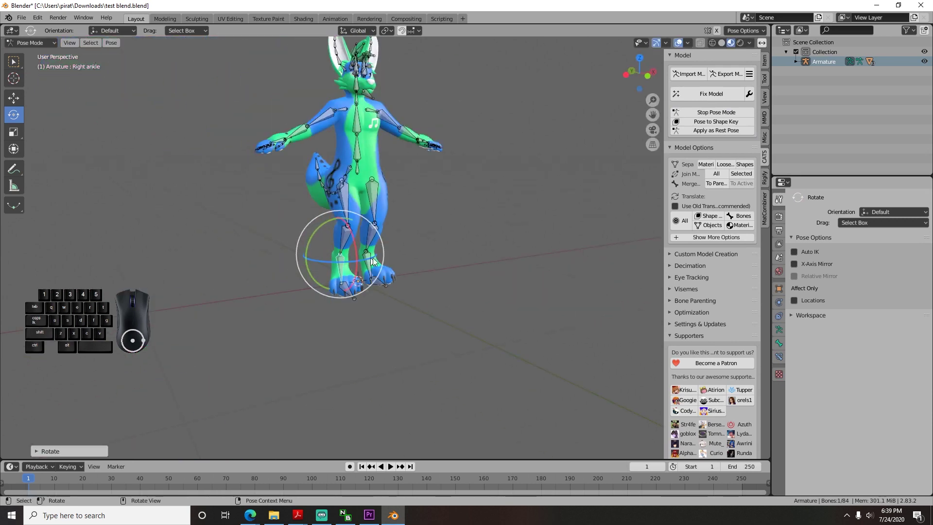
Move the Right ankle bone far away from the body, inspect how the foot and claws follow, and stop Pose Mode
click(10, 99)
drag(389, 250, 102, 277)
middle_drag(165, 311, 371, 252)
scroll(372, 253, up, 6)
middle_drag(192, 298, 148, 313)
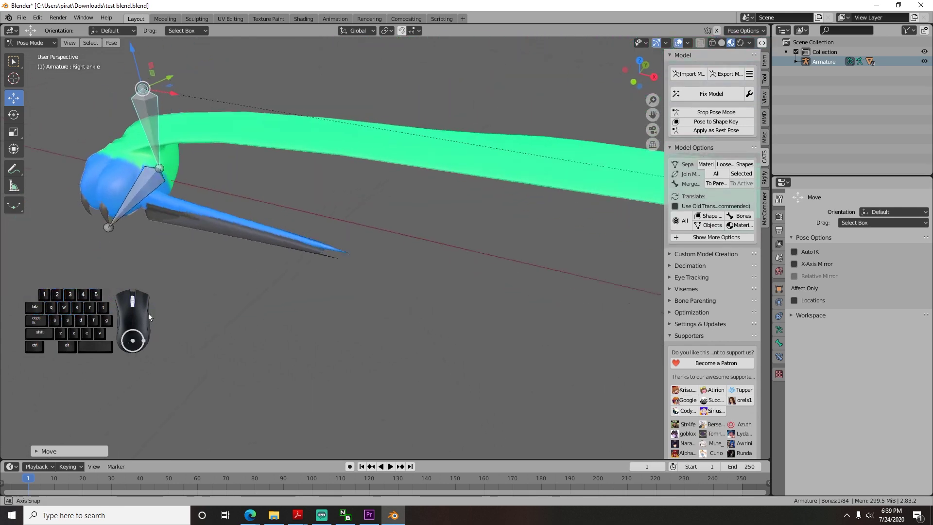
scroll(149, 314, down, 5)
middle_drag(386, 265, 440, 253)
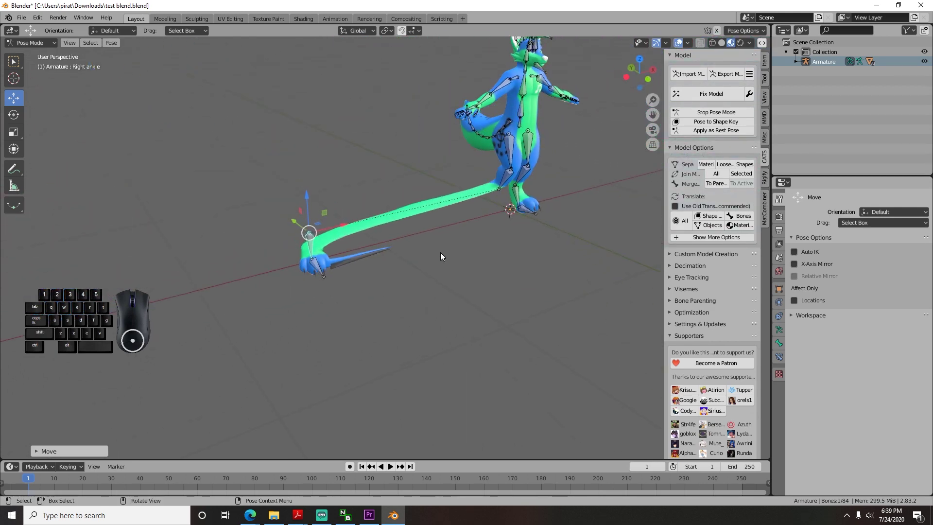
click(708, 112)
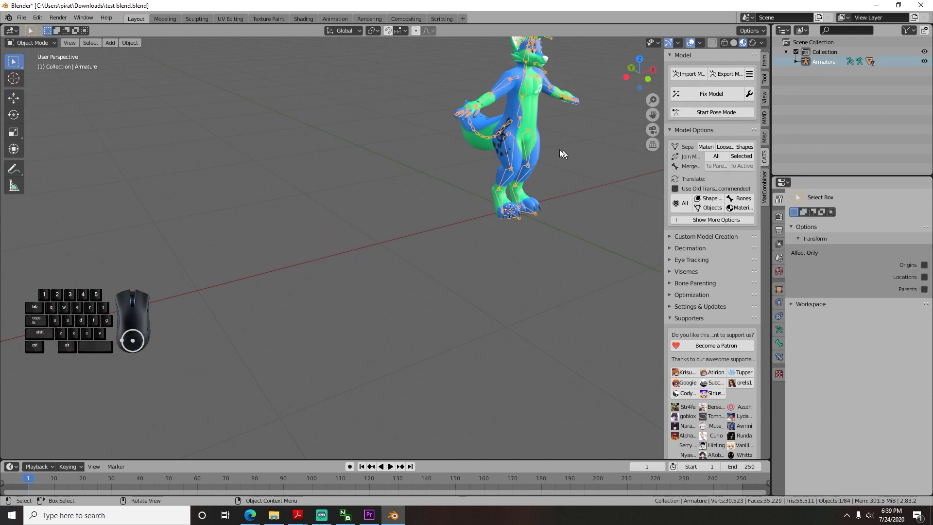
middle_drag(559, 150, 482, 208)
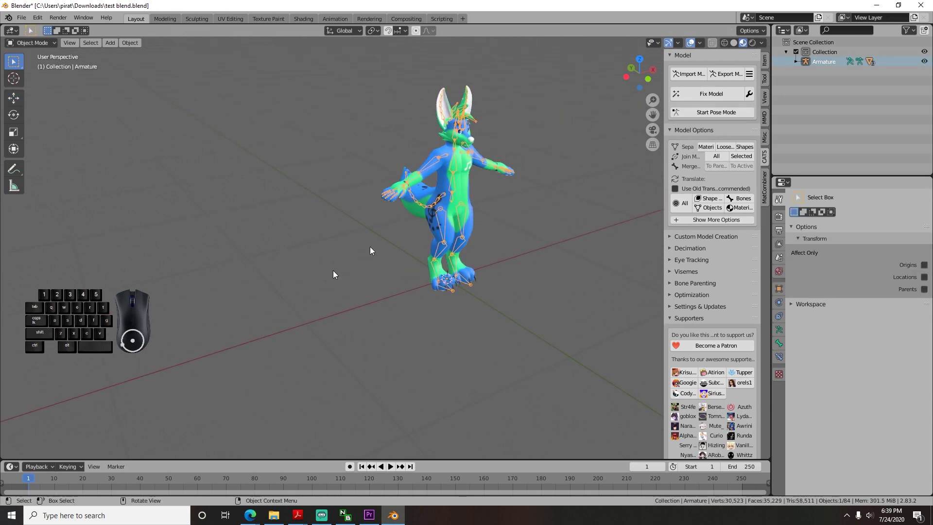